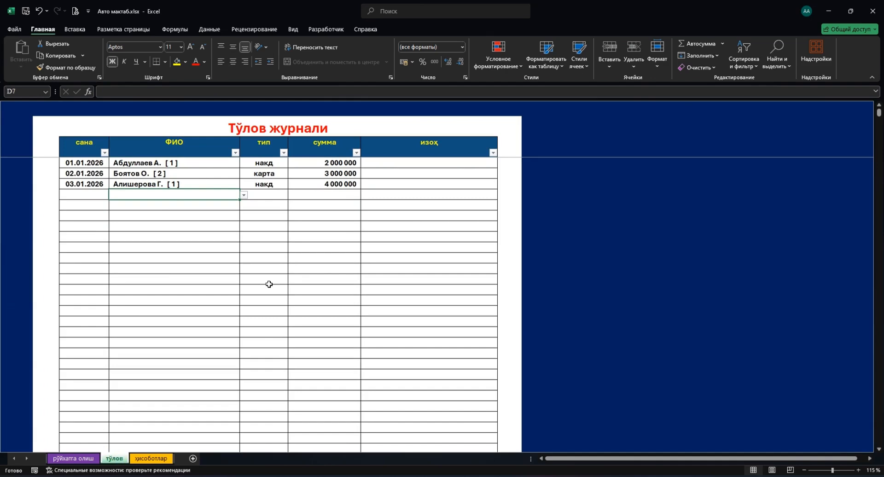
# Look over the ҳисоботлар reports sheet, then return to the рўйхатга олиш journal sheet.
pyautogui.click(160, 458)
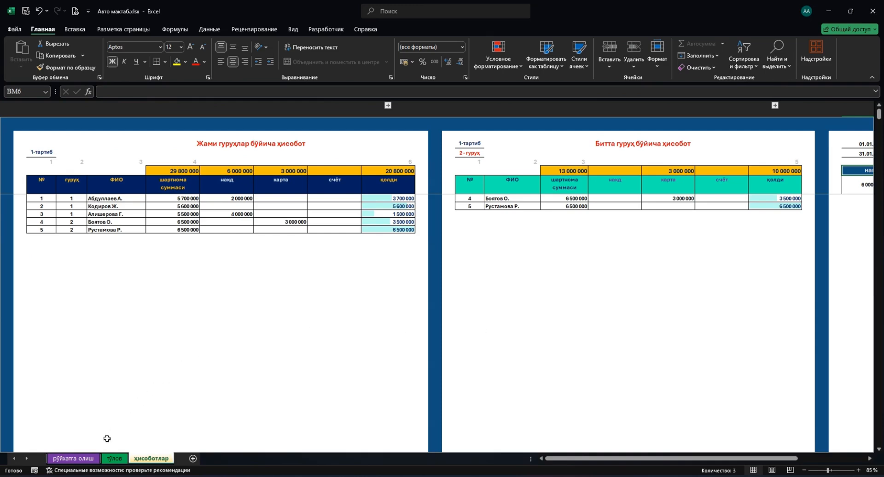
pyautogui.click(92, 459)
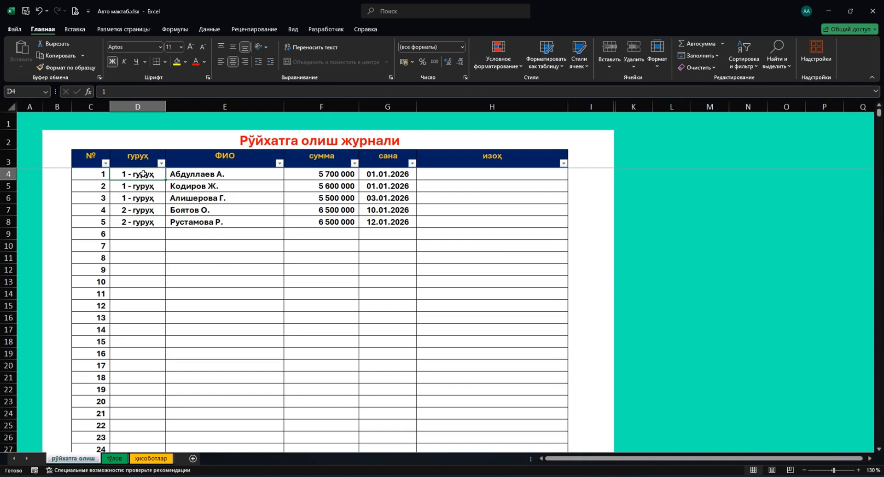
pyautogui.moveTo(143, 174); pyautogui.dragTo(140, 222)
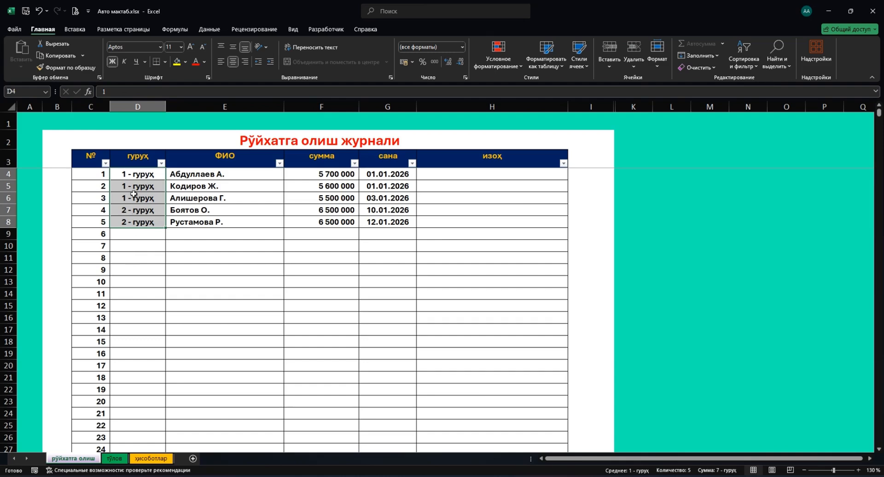
pyautogui.moveTo(136, 179); pyautogui.dragTo(135, 198)
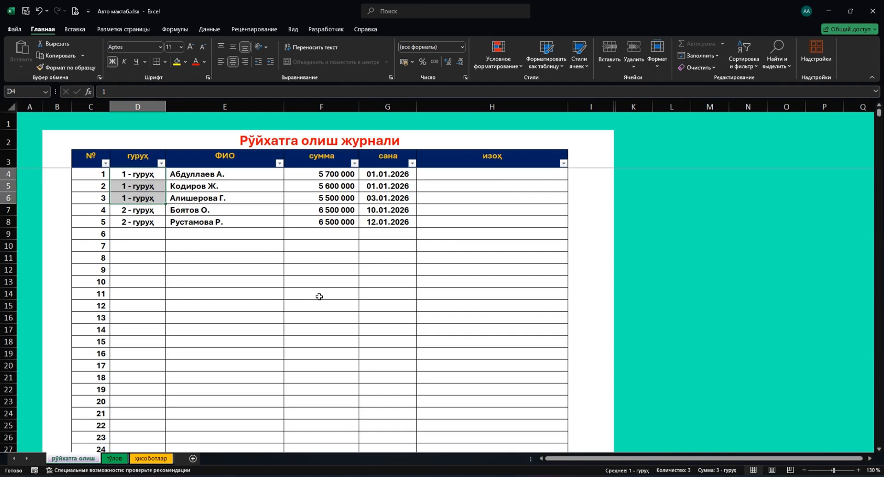
# Hide journal rows 15 through 1000 with Ctrl+9, then select D4, the first group entry.
pyautogui.click(105, 280)
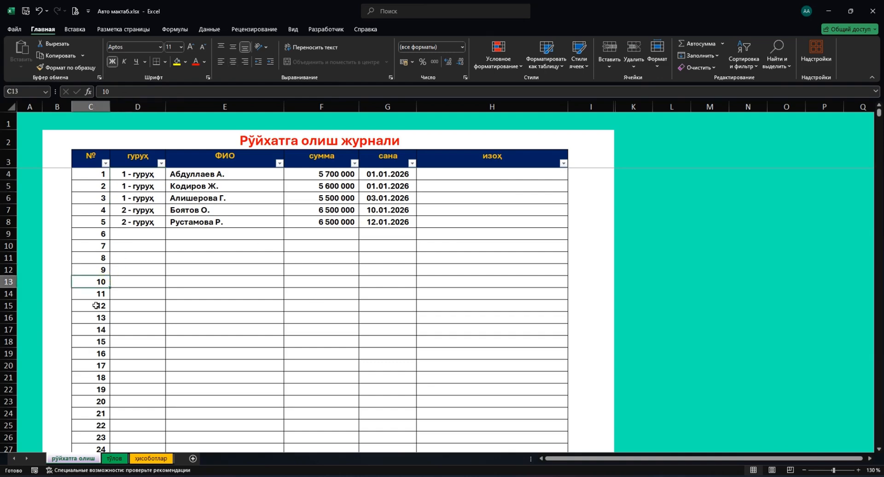
pyautogui.click(96, 305)
pyautogui.hotkey('ctrl', 'shift', 'Down')
pyautogui.hotkey('shift', 'Up')
pyautogui.hotkey('shift', 'Up')
pyautogui.hotkey('shift', 'Up')
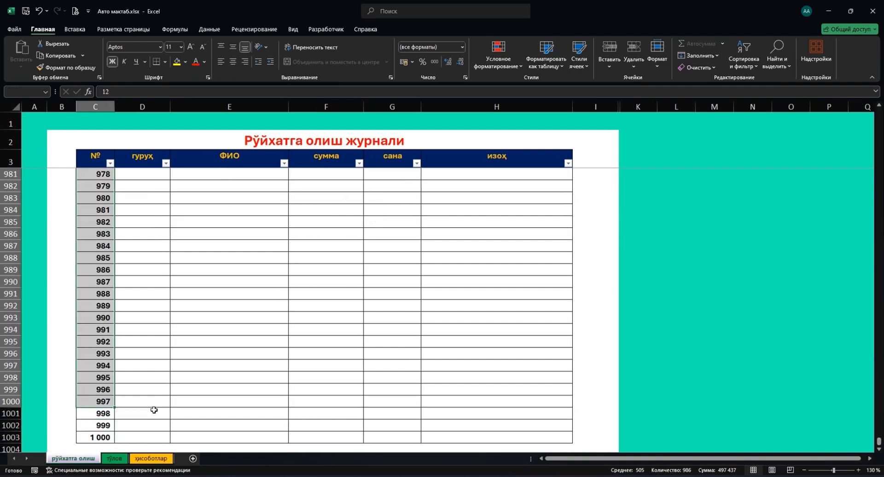
pyautogui.hotkey('ctrl', '9')
pyautogui.scroll(4, 170, 341)
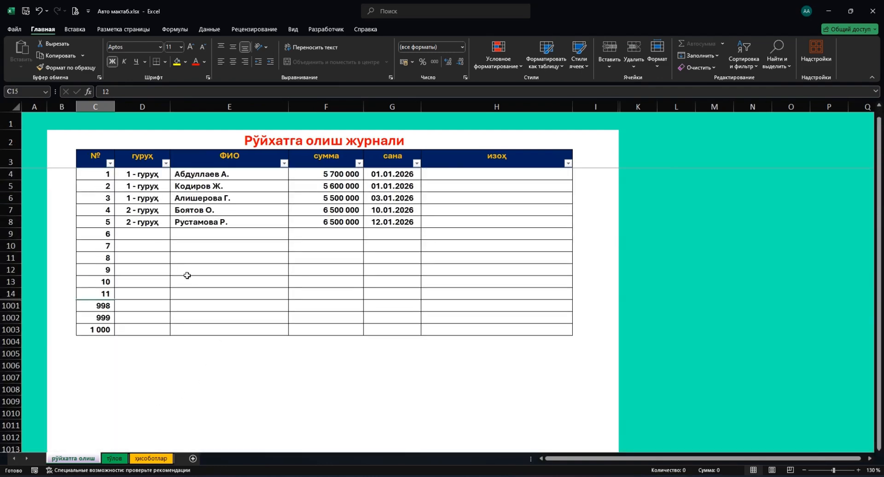
pyautogui.click(148, 173)
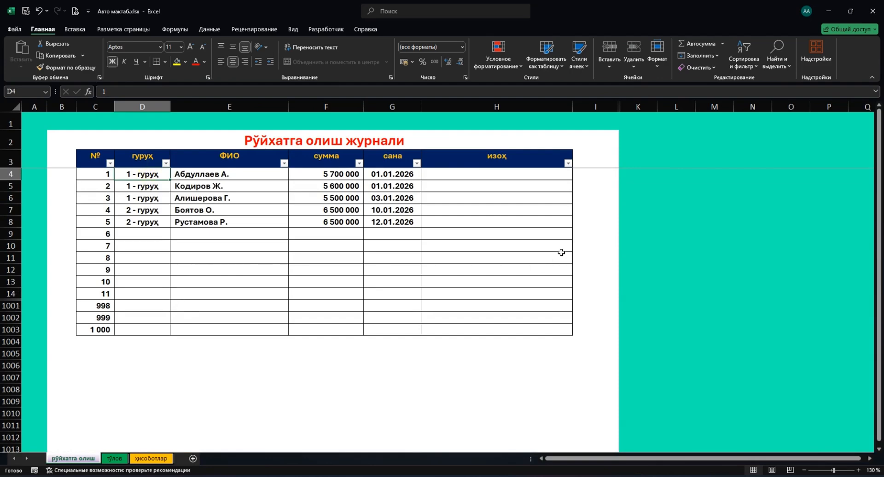
pyautogui.click(209, 29)
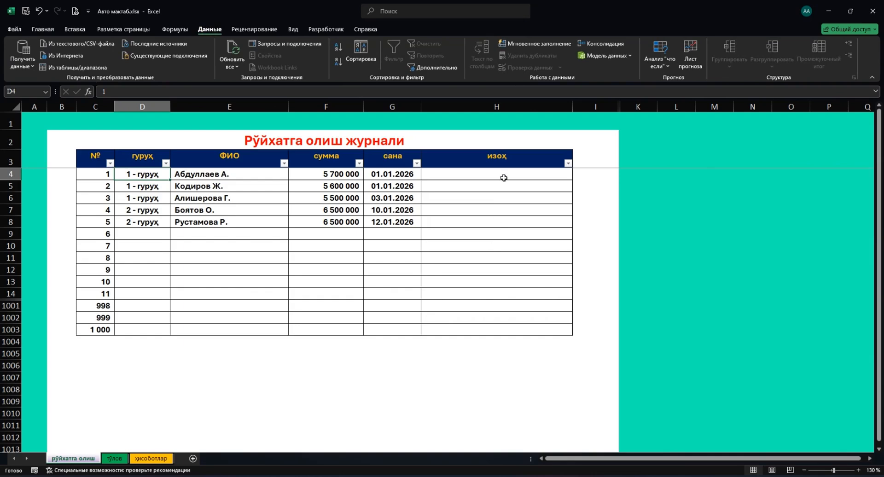
# Unprotect the journal sheet by entering the sheet password.
pyautogui.click(254, 29)
pyautogui.click(531, 53)
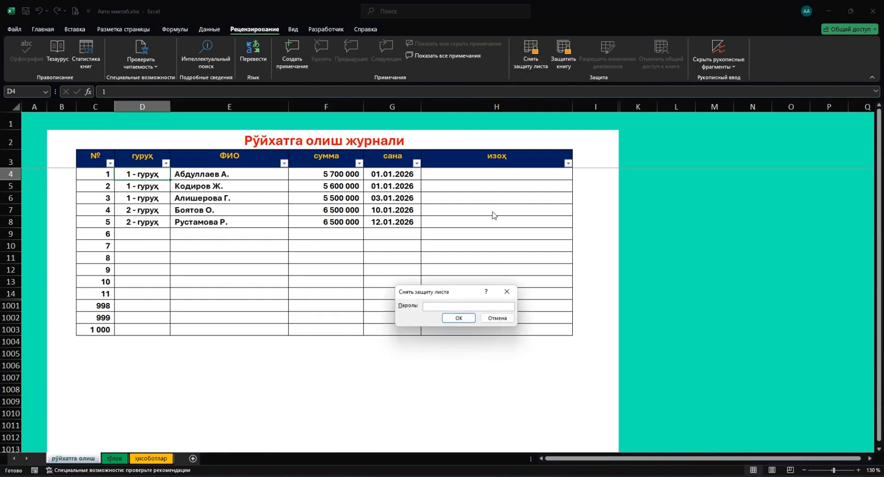
pyautogui.write('12345')
pyautogui.press('Return')
# Select cell I4, then select the group column entries D4:D1003.
pyautogui.click(486, 161)
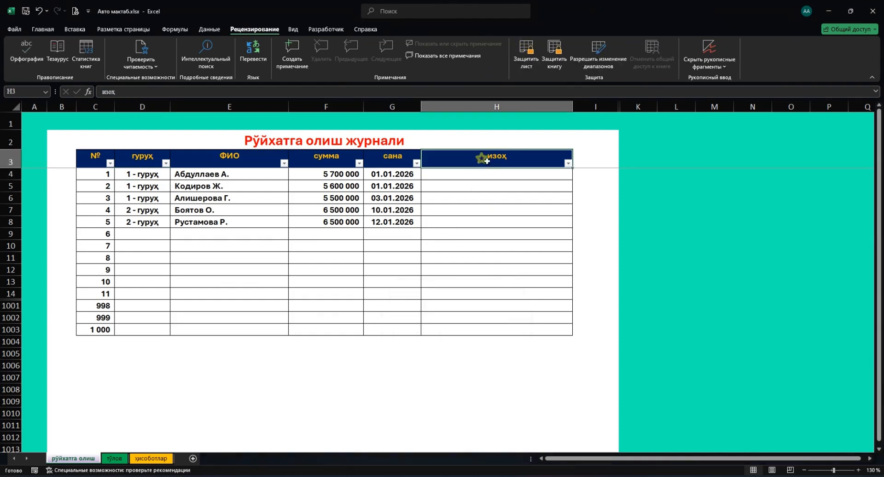
pyautogui.click(521, 171)
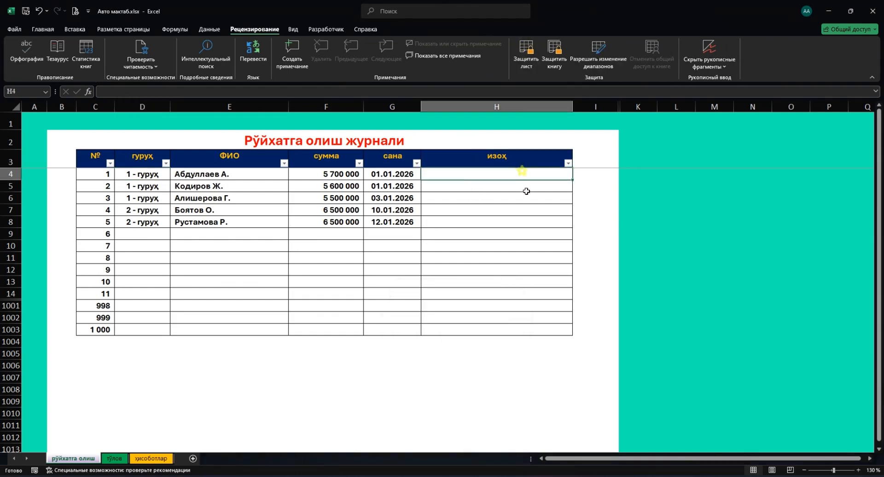
pyautogui.click(586, 176)
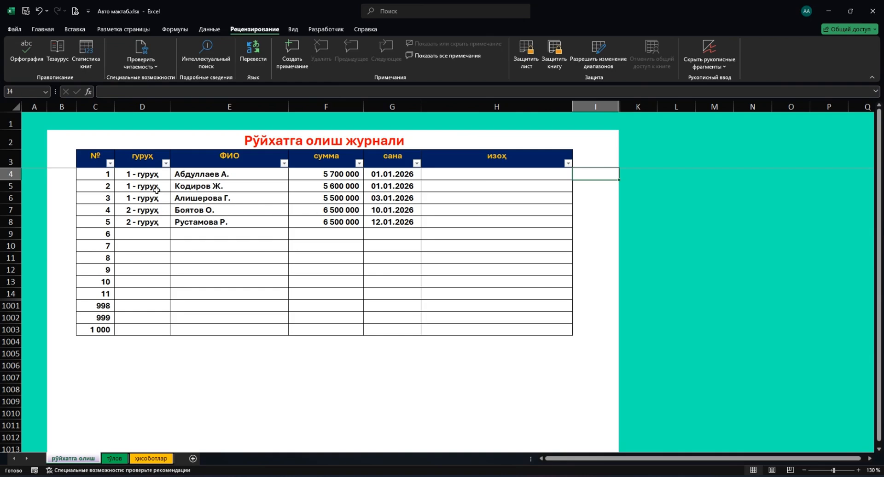
pyautogui.moveTo(147, 177); pyautogui.dragTo(135, 329)
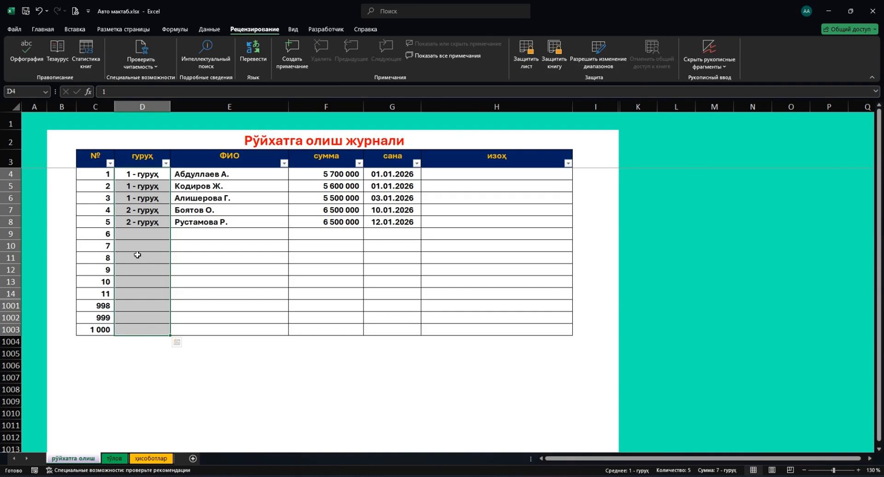
# Enter =СЧЁТЕСЛИ($D$4:$D$1003;D4) in I4 to count entries sharing D4's group, giving 3.
pyautogui.click(579, 174)
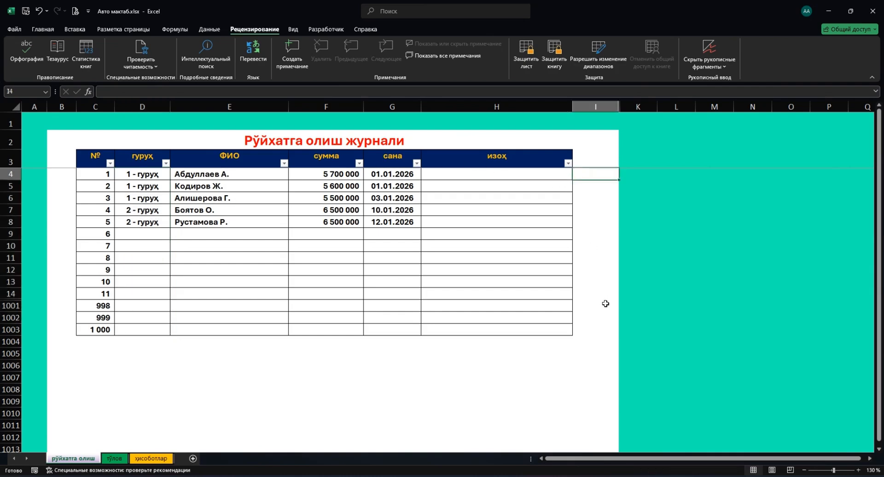
pyautogui.write('=сч')
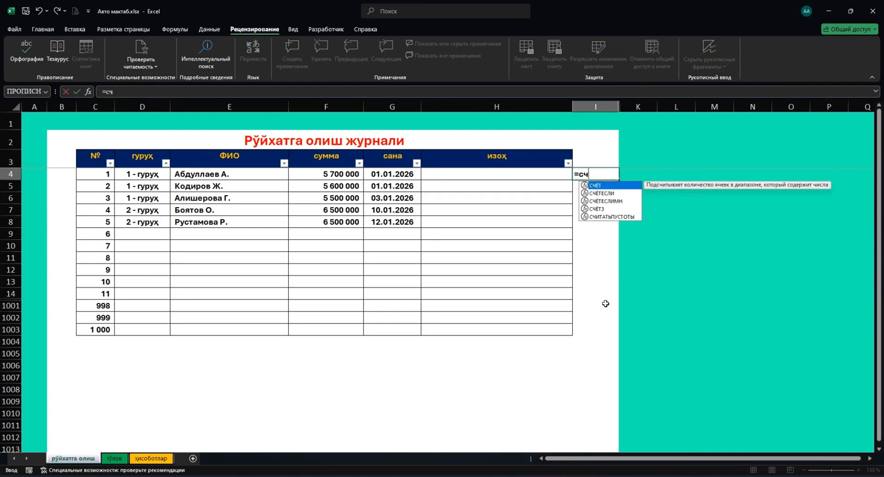
pyautogui.press('Down')
pyautogui.press('Tab')
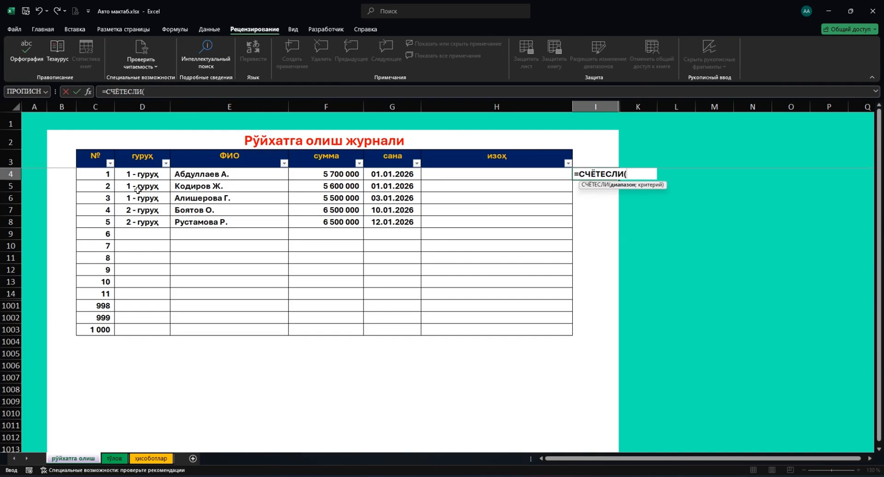
pyautogui.moveTo(142, 177); pyautogui.dragTo(146, 333)
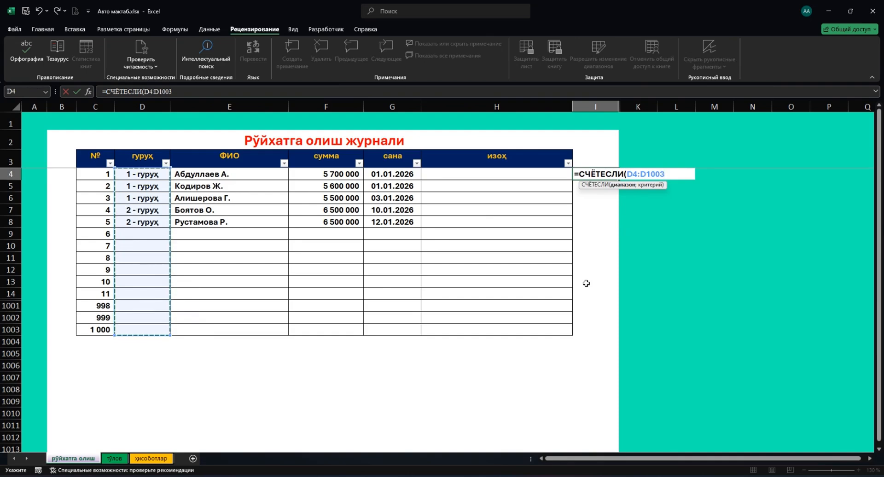
pyautogui.press('F4')
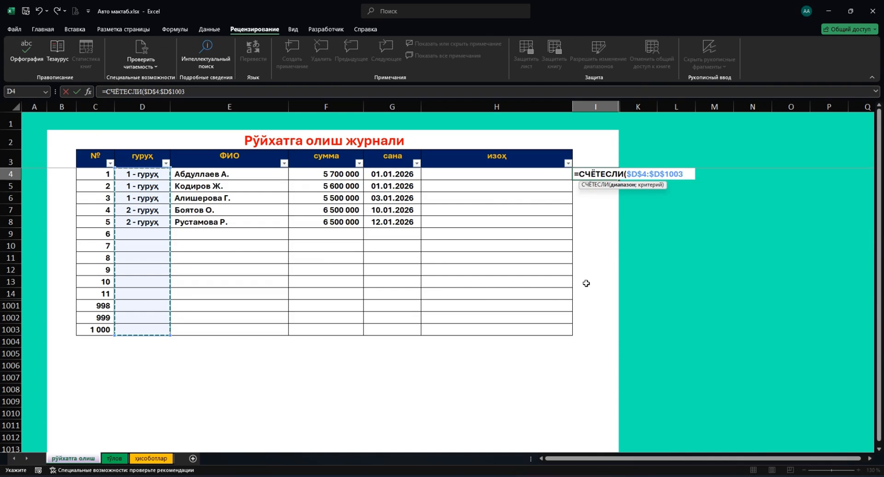
pyautogui.write(';')
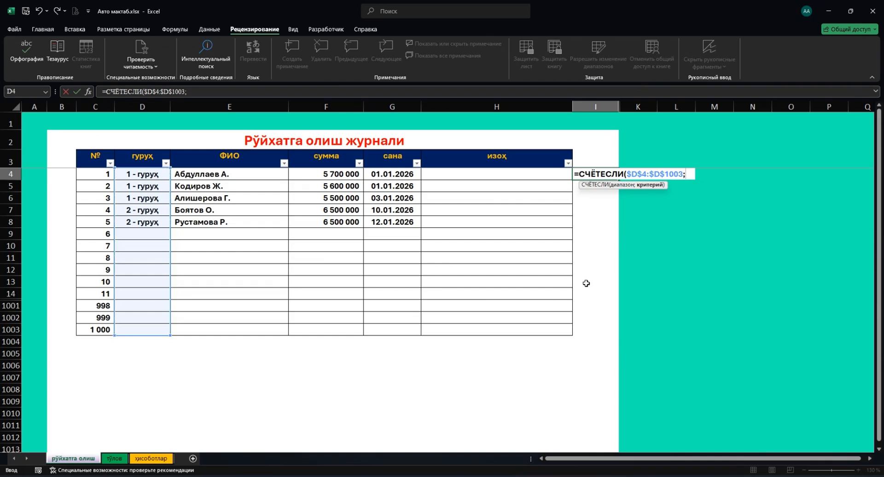
pyautogui.click(142, 177)
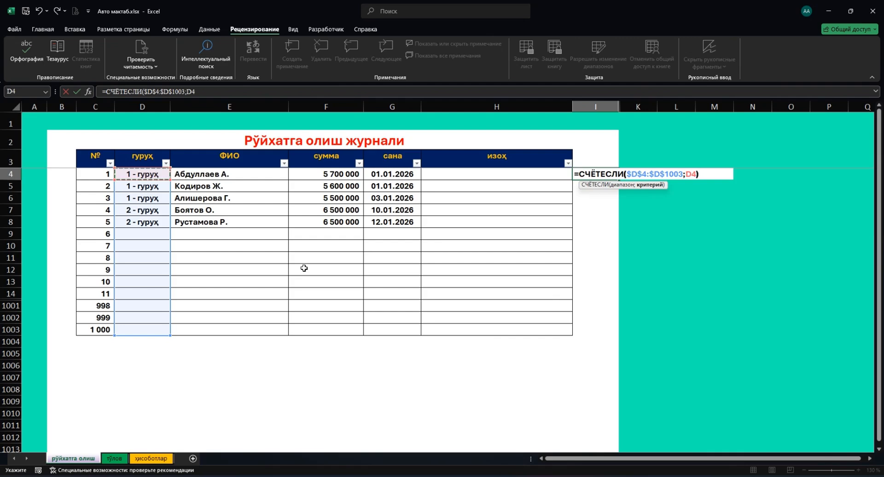
pyautogui.write(')')
pyautogui.press('Return')
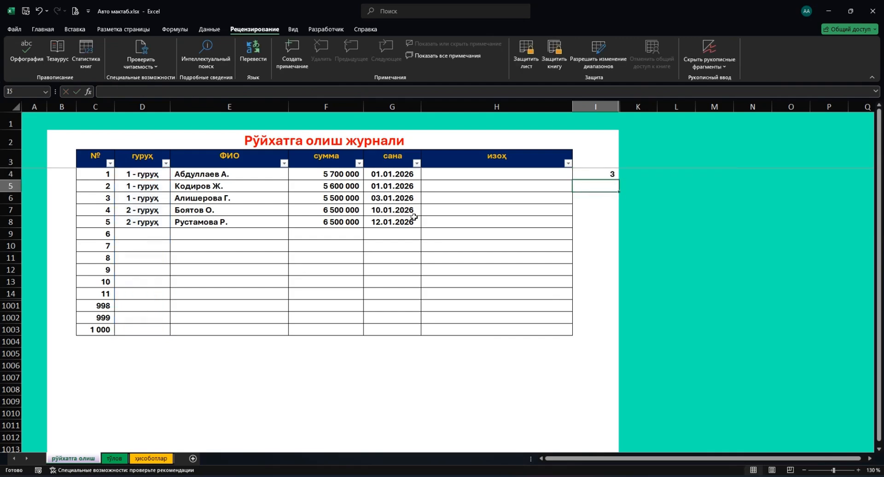
# Fill the count formula from I4 down to I1003 and compare counts for the group 1 and group 2 entries.
pyautogui.click(603, 175)
pyautogui.moveTo(618, 179); pyautogui.dragTo(602, 332)
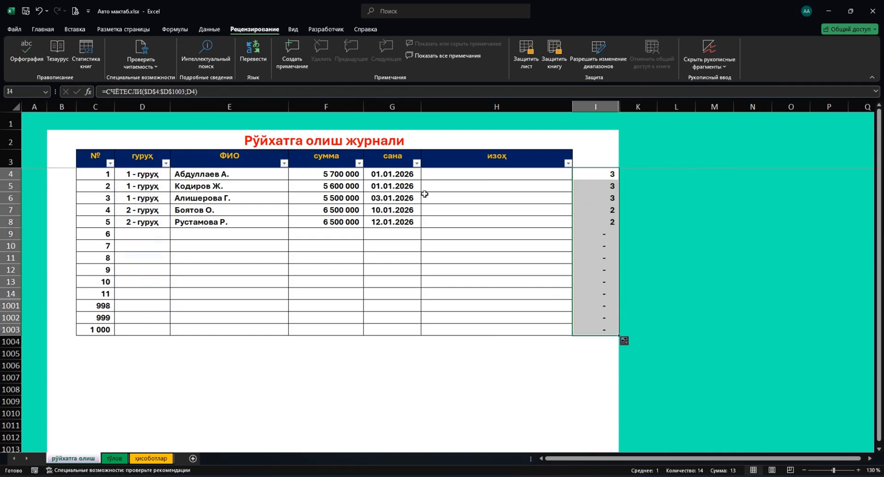
pyautogui.moveTo(151, 177); pyautogui.dragTo(148, 202)
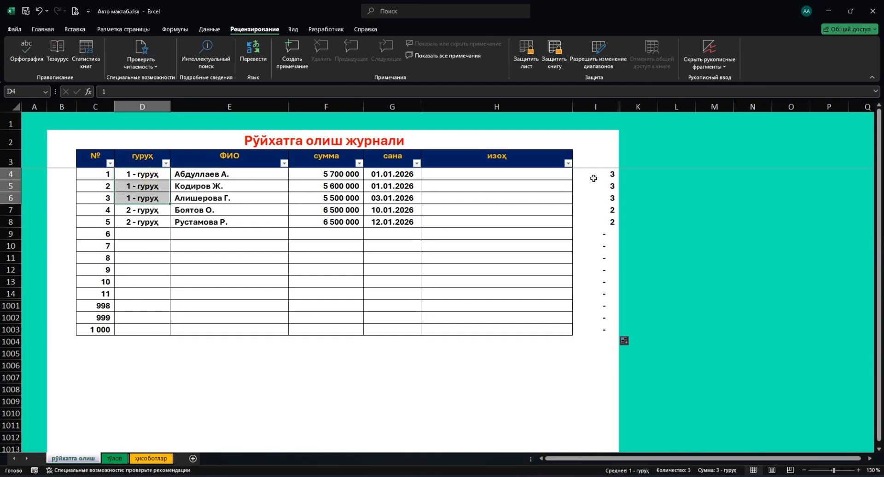
pyautogui.moveTo(594, 175); pyautogui.dragTo(599, 198)
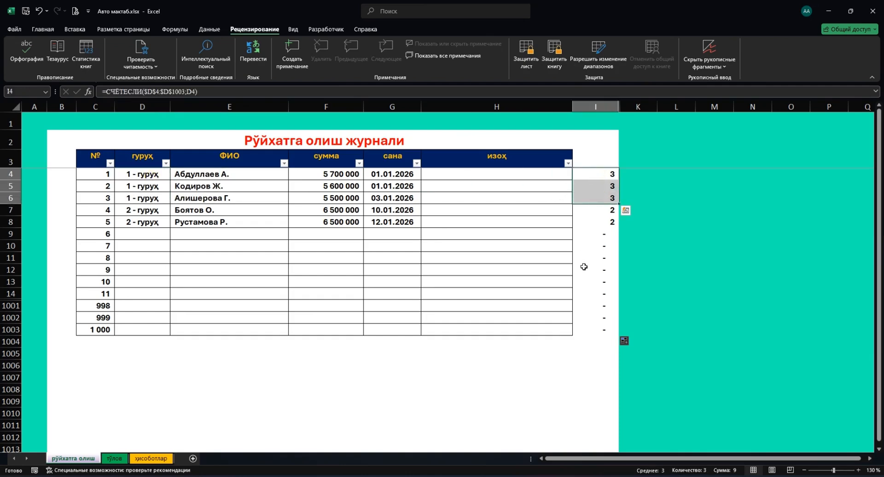
pyautogui.moveTo(134, 211); pyautogui.dragTo(136, 223)
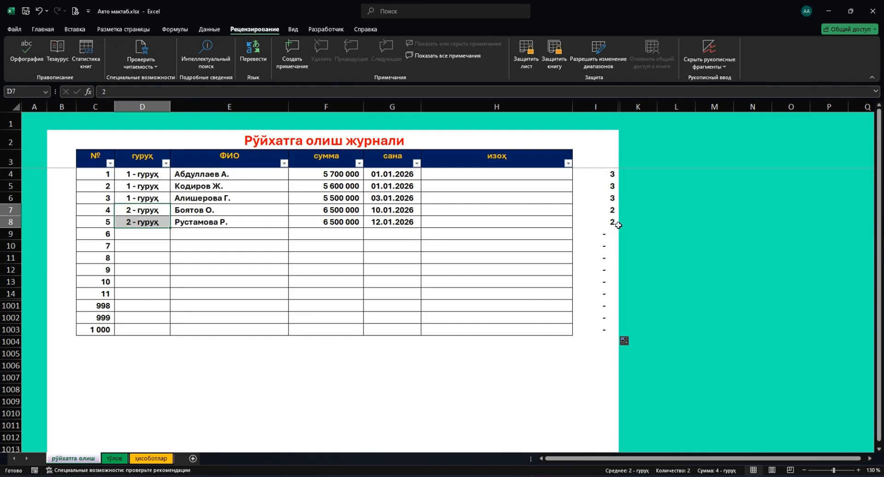
pyautogui.moveTo(598, 211); pyautogui.dragTo(599, 223)
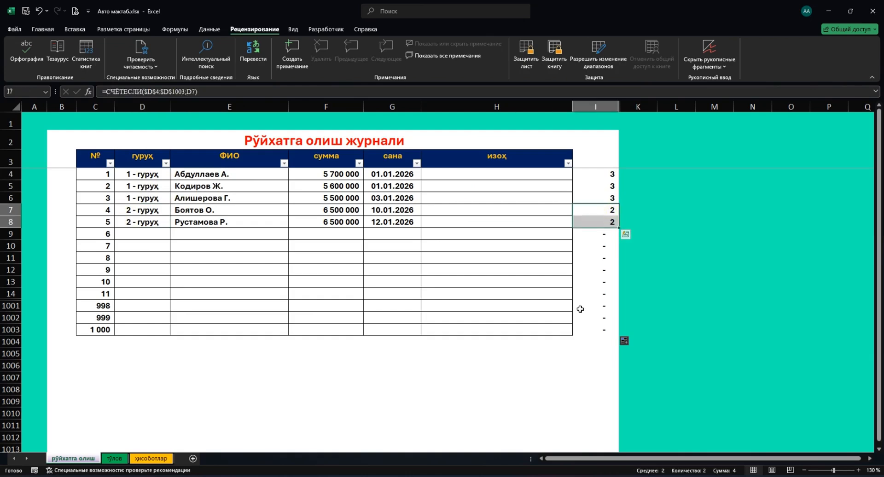
# Enter group 1 in D9 and D10 and group 2 in D11.
pyautogui.click(146, 233)
pyautogui.write('1')
pyautogui.press('Return')
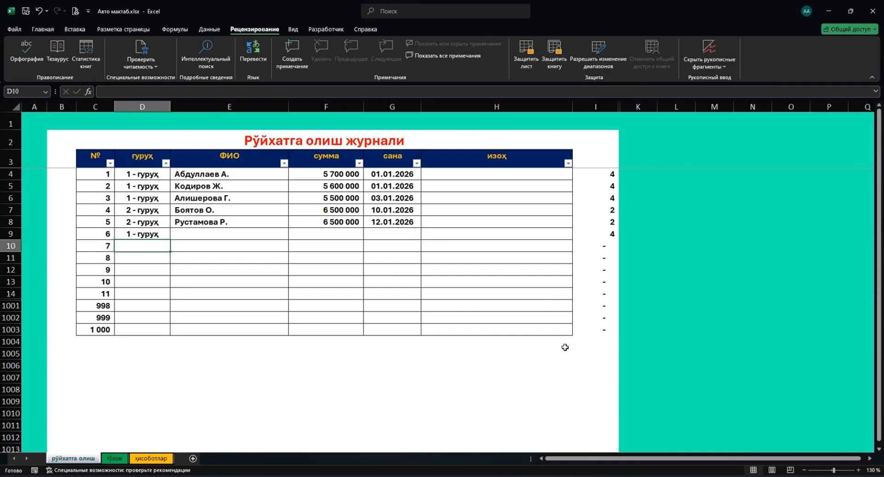
pyautogui.click(597, 235)
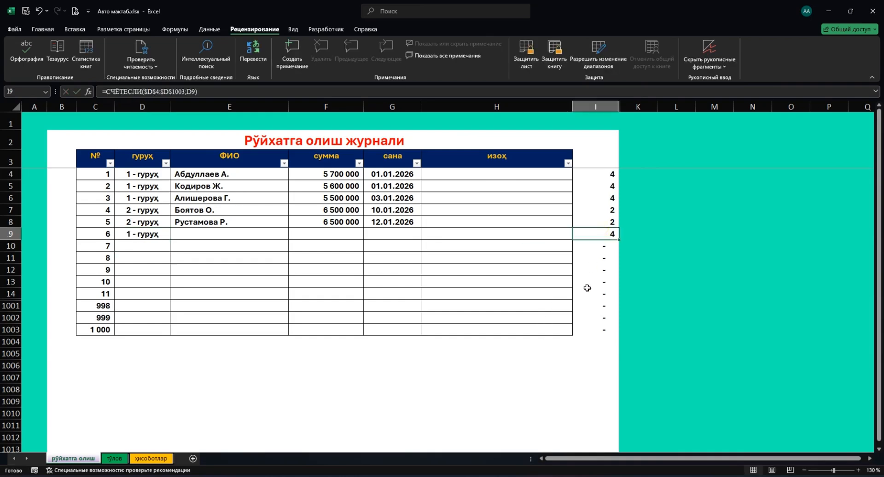
pyautogui.click(145, 246)
pyautogui.write('1')
pyautogui.press('Return')
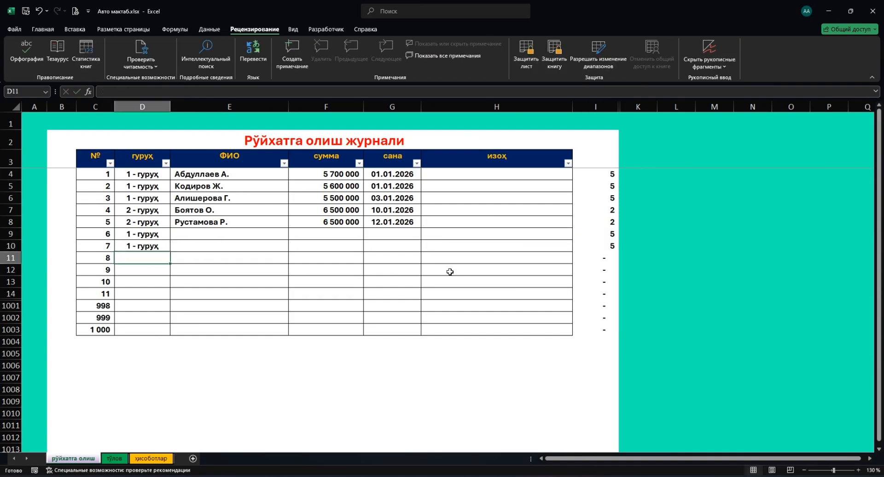
pyautogui.write('2')
pyautogui.press('Return')
pyautogui.press('Up')
# Review the updated counts in column I: 5 for group 1, 3 for group 2.
pyautogui.click(604, 179)
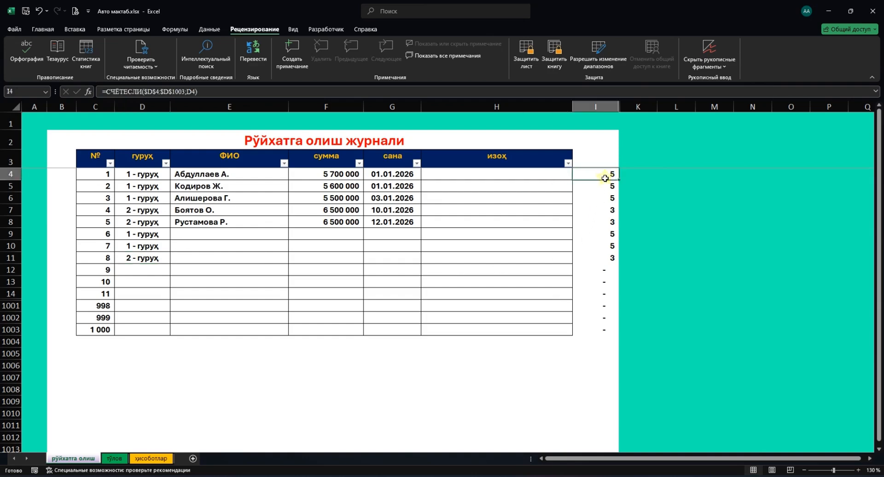
pyautogui.click(603, 197)
pyautogui.click(604, 222)
pyautogui.click(604, 234)
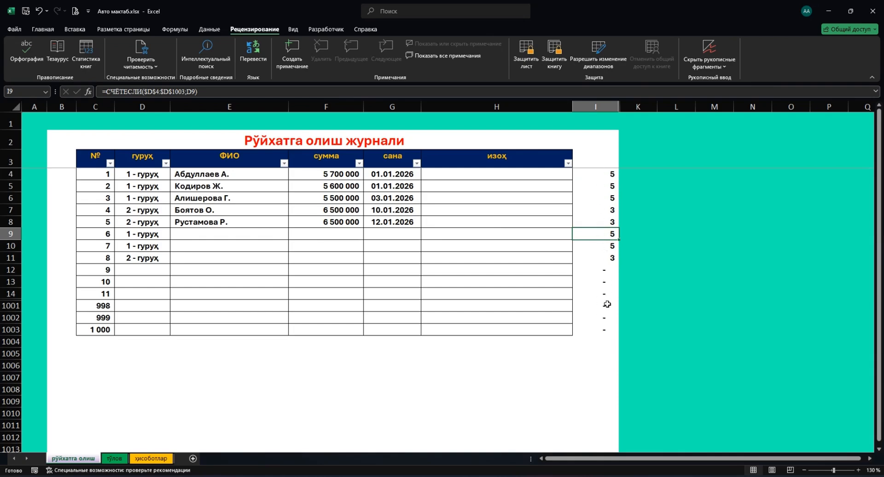
pyautogui.click(607, 174)
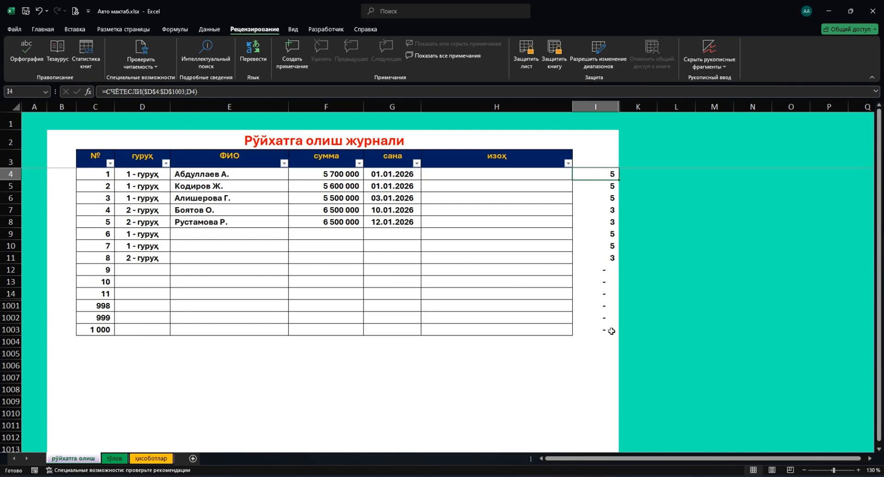
# Change I4 to =СЧЁТЕСЛИ($D$4:$D$1003;D4)<13, fill it to I1003, and select D4:D1003.
pyautogui.doubleClick(602, 179)
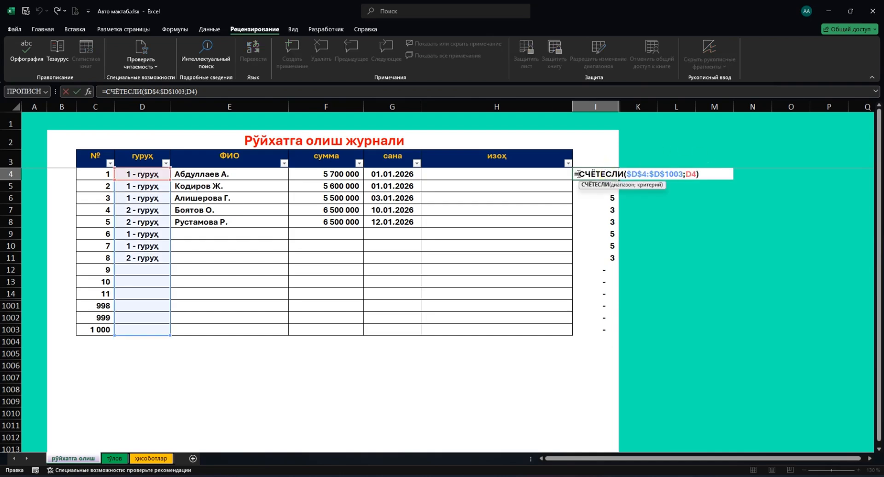
pyautogui.click(704, 173)
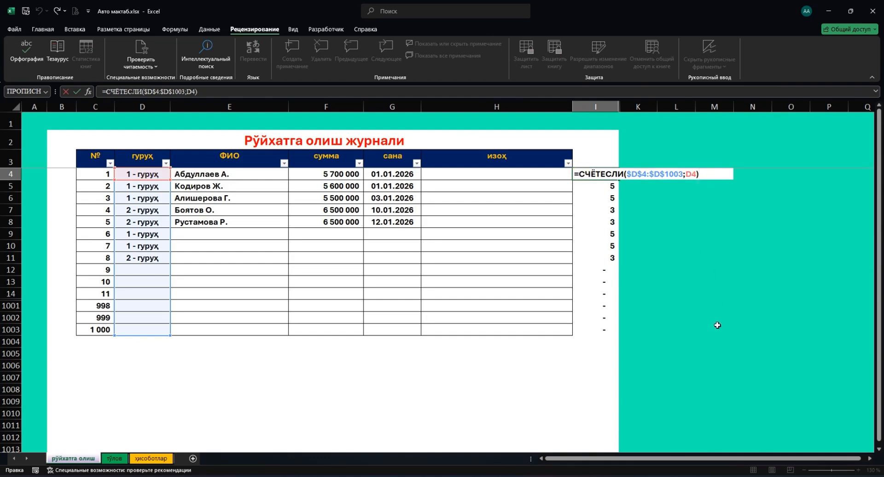
pyautogui.write('<')
pyautogui.write('12')
pyautogui.hotkey('ctrl', 'Return')
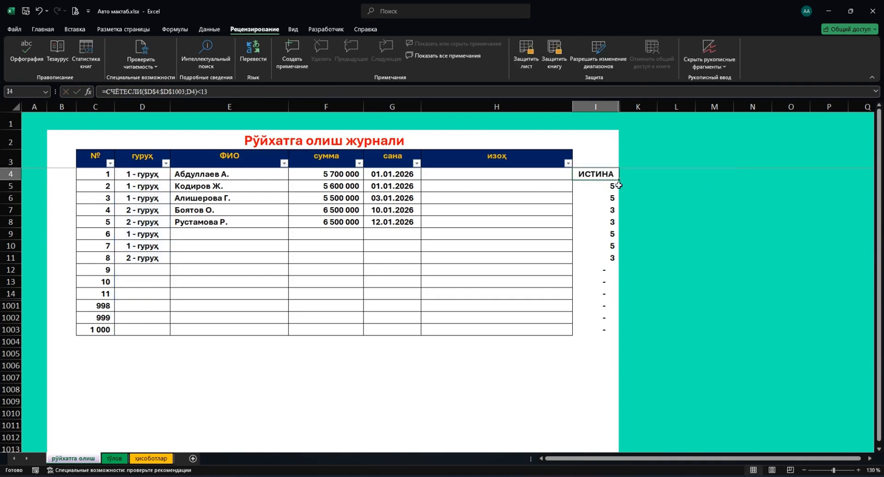
pyautogui.moveTo(619, 182); pyautogui.dragTo(617, 335)
pyautogui.moveTo(147, 177); pyautogui.dragTo(138, 329)
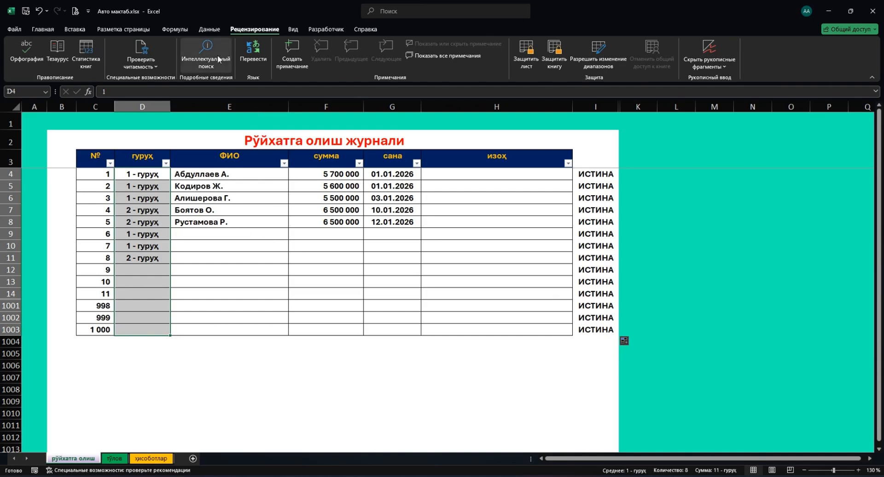
# Open Data Validation for the group column, choose Custom, then close it without applying a rule.
pyautogui.click(208, 29)
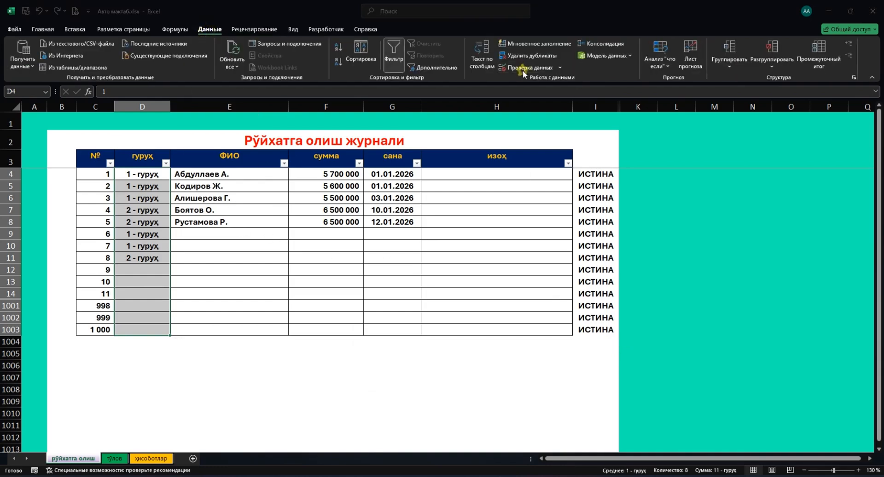
pyautogui.click(523, 68)
pyautogui.click(419, 271)
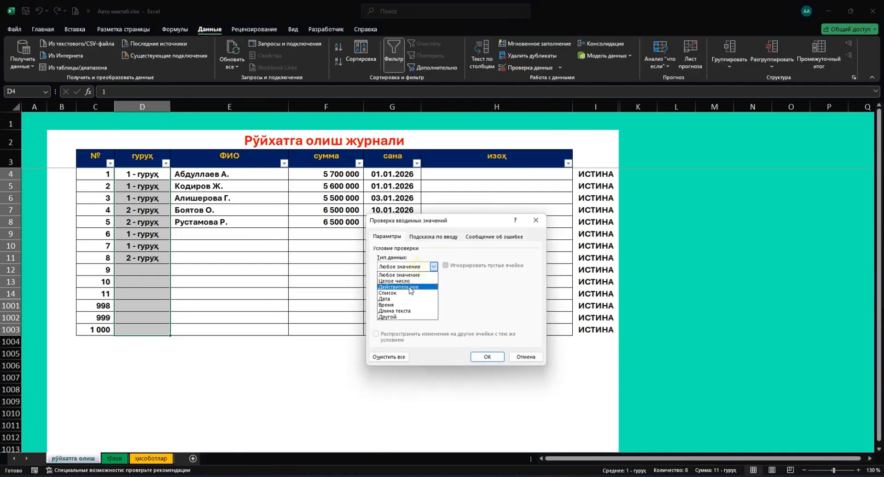
pyautogui.click(397, 316)
pyautogui.click(398, 303)
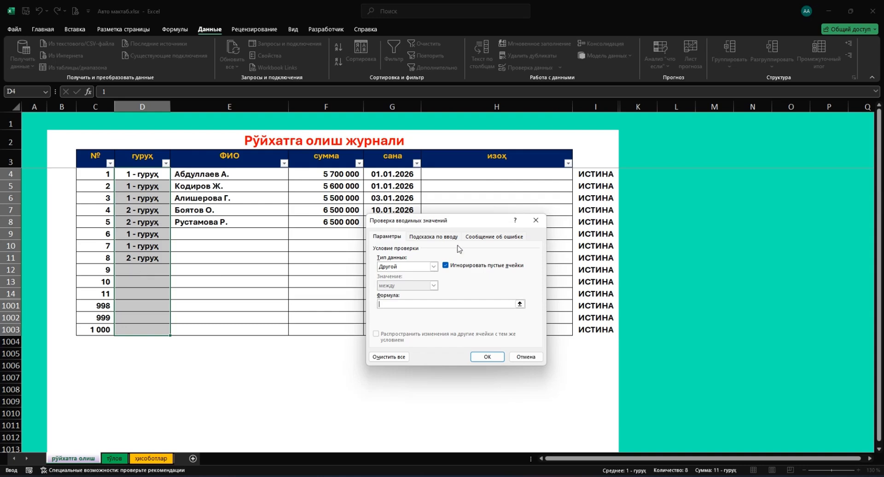
pyautogui.click(536, 220)
# Change the I4 check to >13 and paste it down column I to row 1003.
pyautogui.click(598, 178)
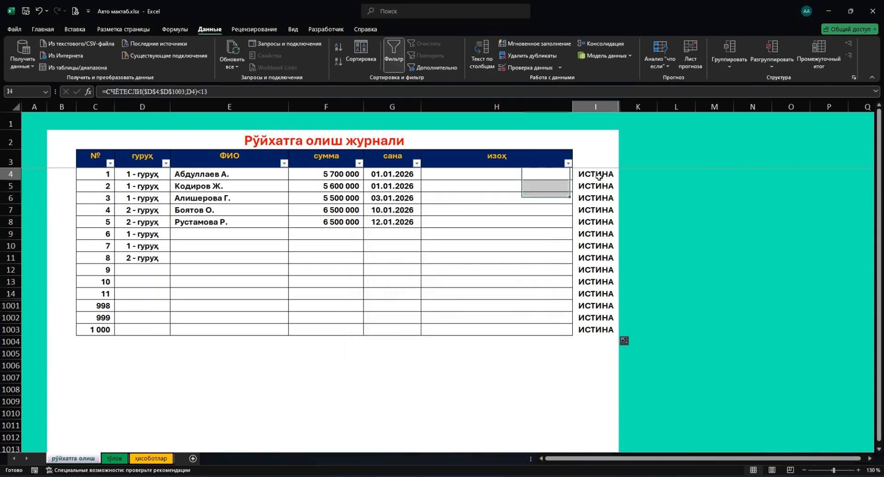
pyautogui.doubleClick(599, 177)
pyautogui.click(706, 174)
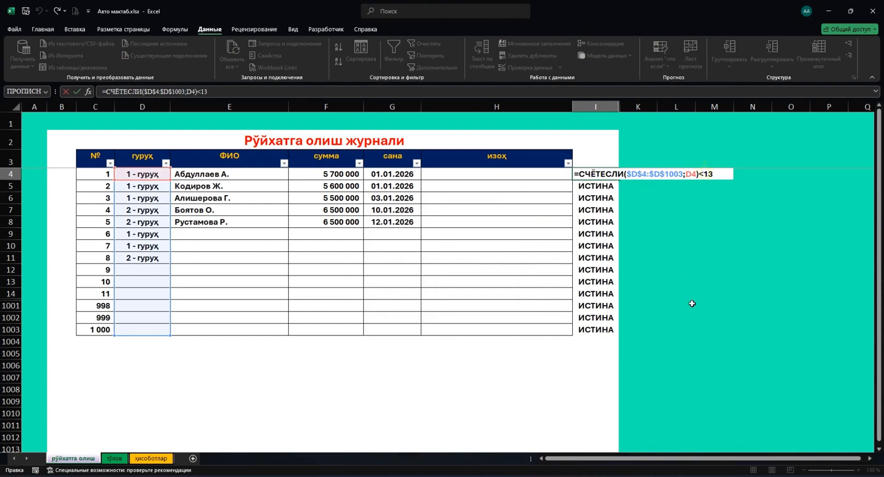
pyautogui.press('BackSpace')
pyautogui.write('>')
pyautogui.hotkey('ctrl', 'Return')
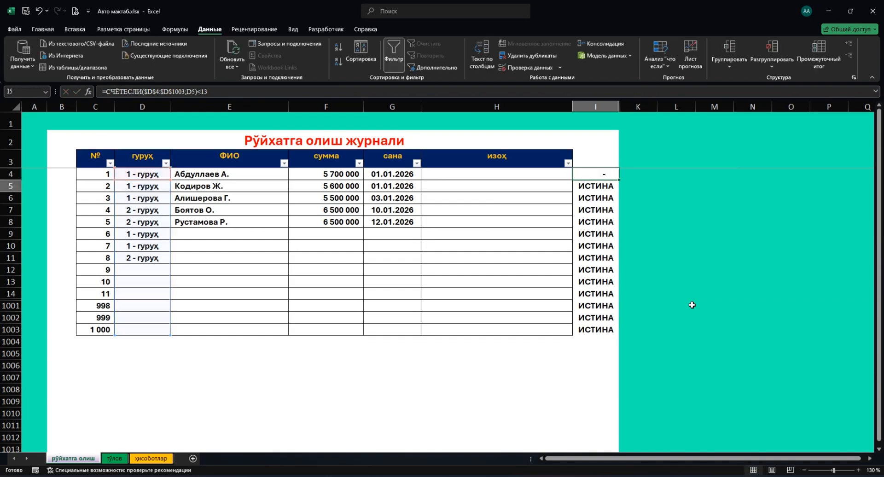
pyautogui.hotkey('ctrl', 'c')
pyautogui.hotkey('ctrl', 'shift', 'Down')
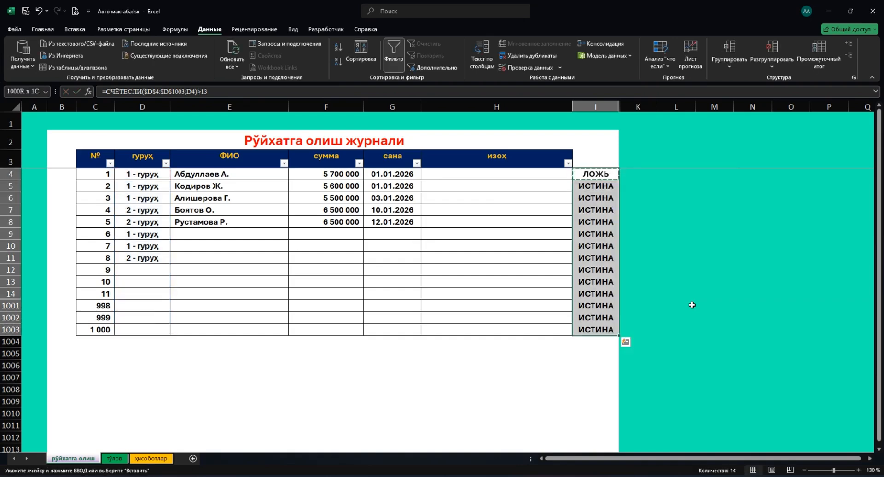
pyautogui.press('Return')
pyautogui.press('Up')
# Wrap the check in НЕ(...), copy it down to I1003, then select D4:D7.
pyautogui.click(604, 179)
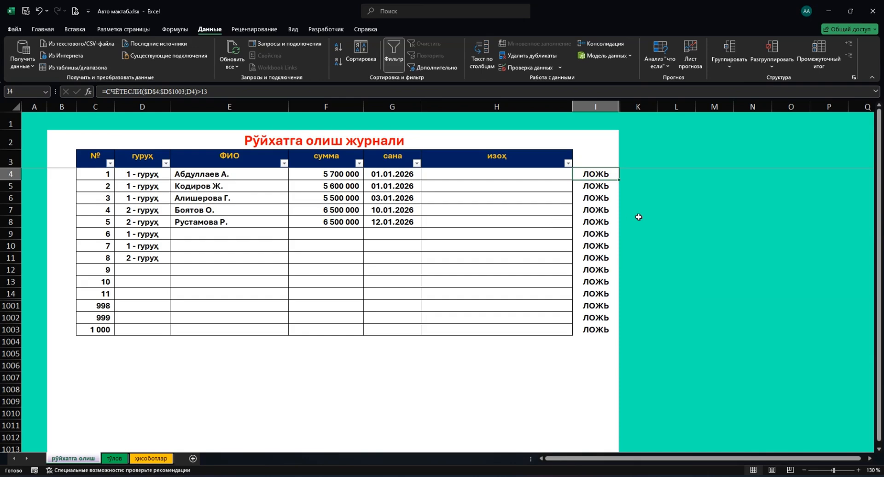
pyautogui.doubleClick(581, 176)
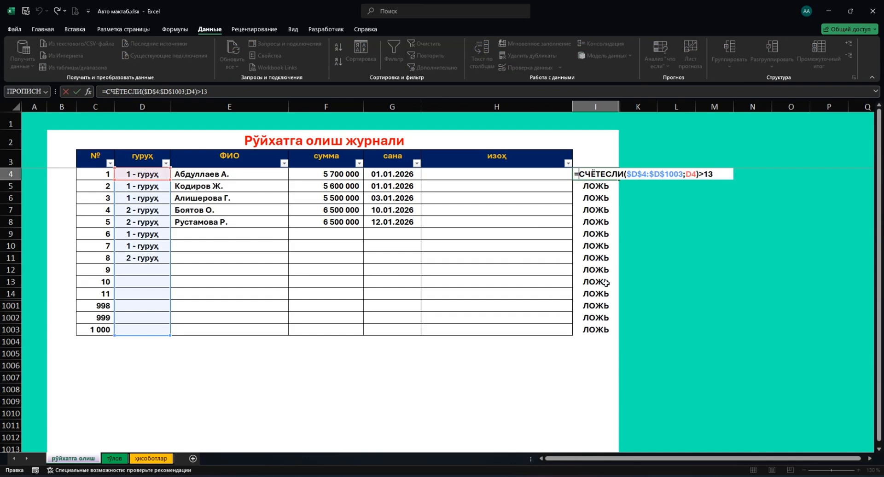
pyautogui.write('НЕ(')
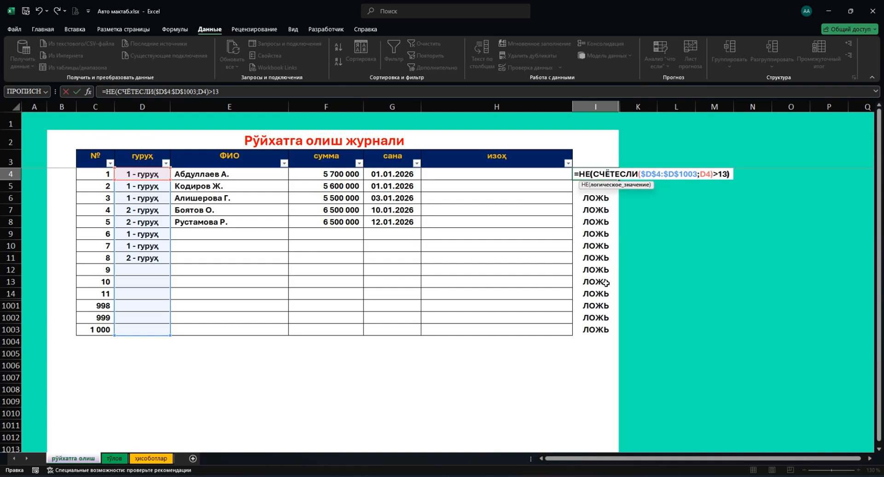
pyautogui.press('Return')
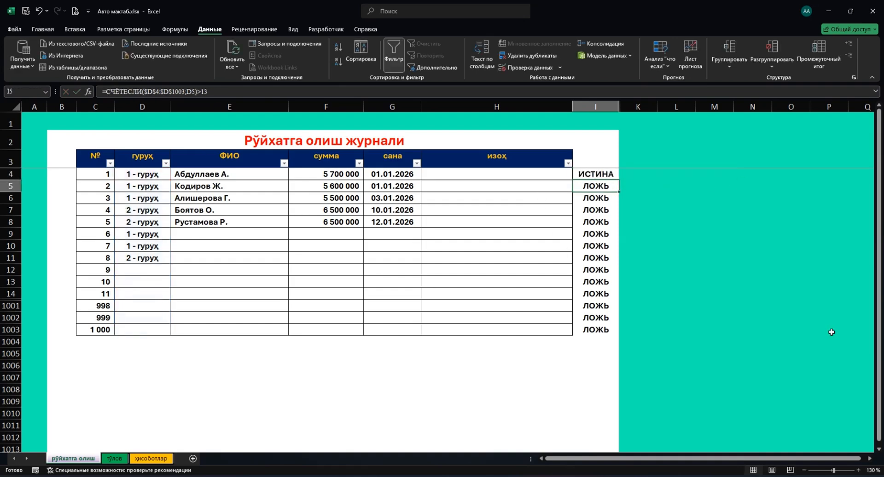
pyautogui.press('Up')
pyautogui.hotkey('ctrl', 'c')
pyautogui.hotkey('ctrl', 'shift', 'Down')
pyautogui.press('Return')
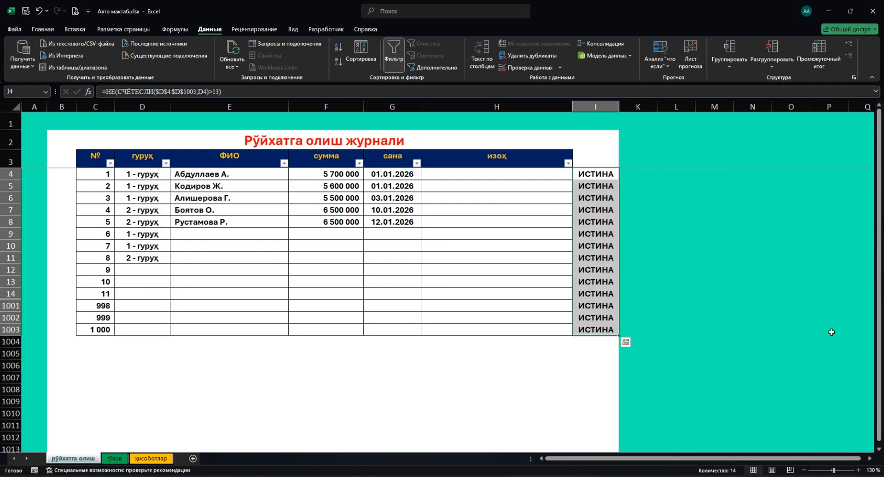
pyautogui.press('Up')
pyautogui.press('Down')
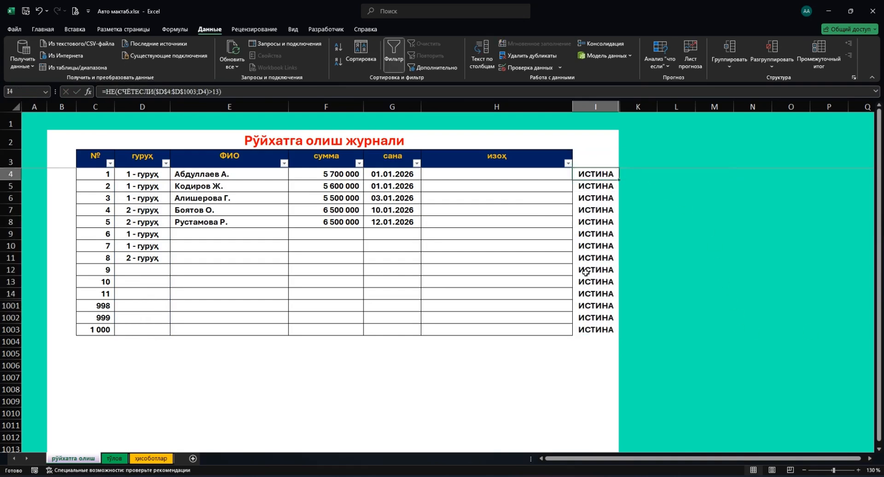
pyautogui.moveTo(140, 175); pyautogui.dragTo(138, 211)
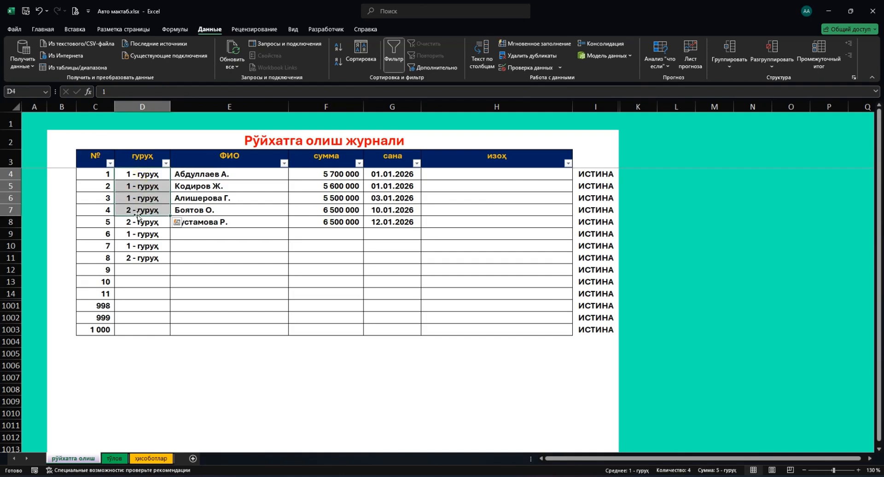
# Inspect the group entries and check results in rows 9 through 11.
pyautogui.click(138, 234)
pyautogui.click(134, 245)
pyautogui.click(586, 245)
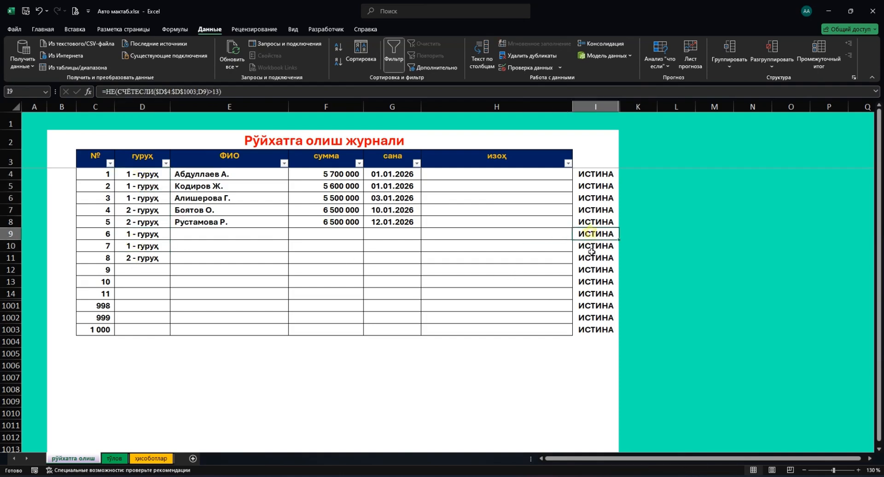
pyautogui.click(592, 256)
pyautogui.click(136, 272)
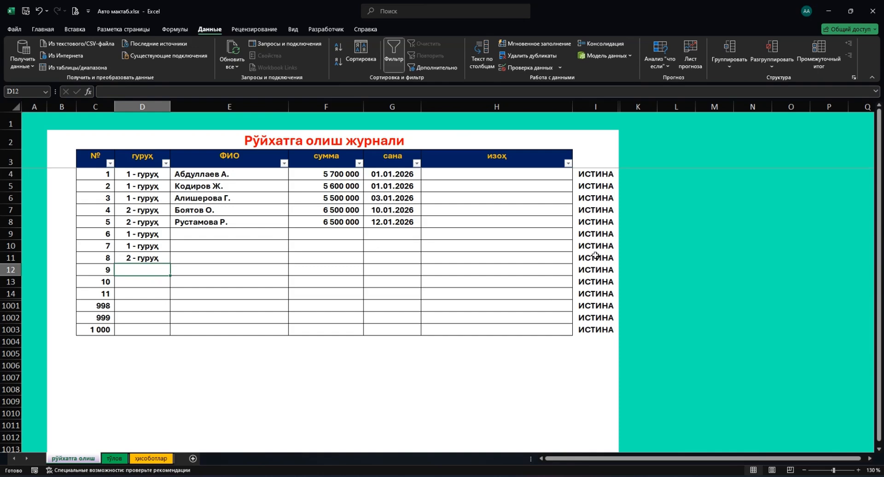
# Fill 1 - гуруҳ into the group cells D11–D14 and D1001–D1003.
pyautogui.click(148, 258)
pyautogui.write('1')
pyautogui.press('Return')
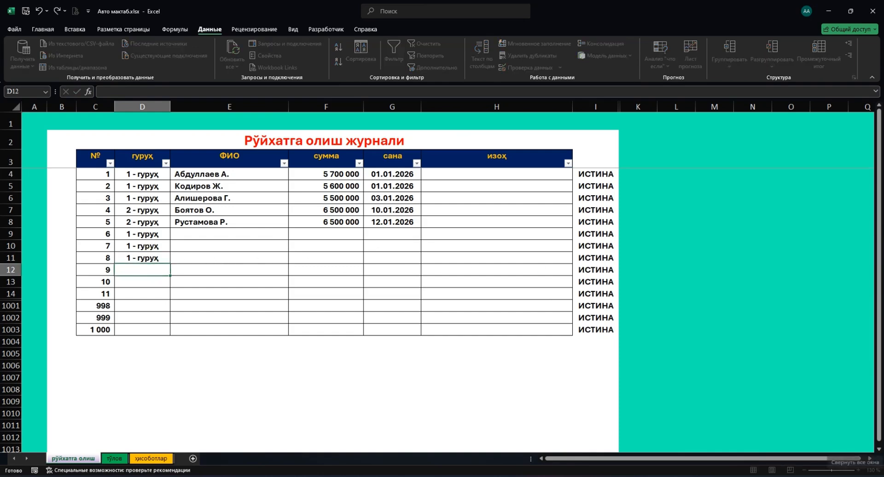
pyautogui.write('1')
pyautogui.press('Return')
pyautogui.write('1 - гуруҳ')
pyautogui.press('Return')
pyautogui.write('1 - гуруҳ')
pyautogui.press('Return')
pyautogui.write('1 - гуруҳ')
pyautogui.press('Return')
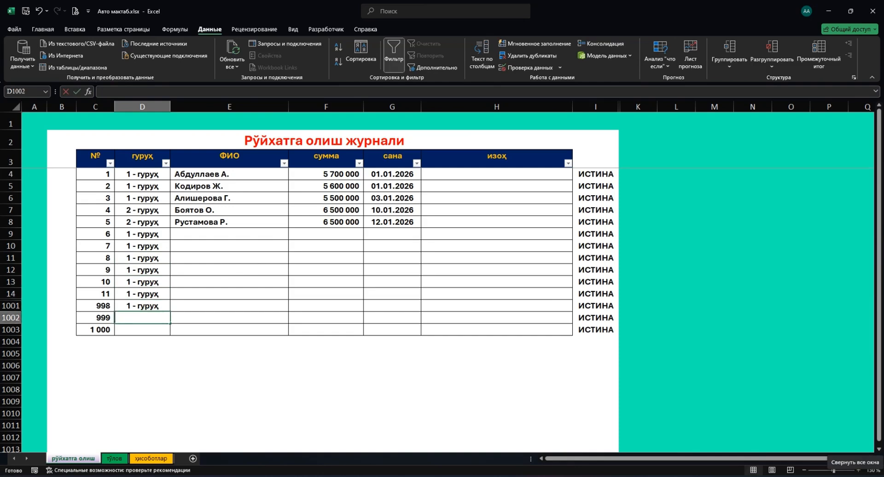
pyautogui.write('1 - гуруҳ')
pyautogui.press('Return')
pyautogui.write('1')
pyautogui.press('Up')
pyautogui.press('Up')
pyautogui.press('Up')
pyautogui.press('Up')
pyautogui.press('Up')
pyautogui.press('Up')
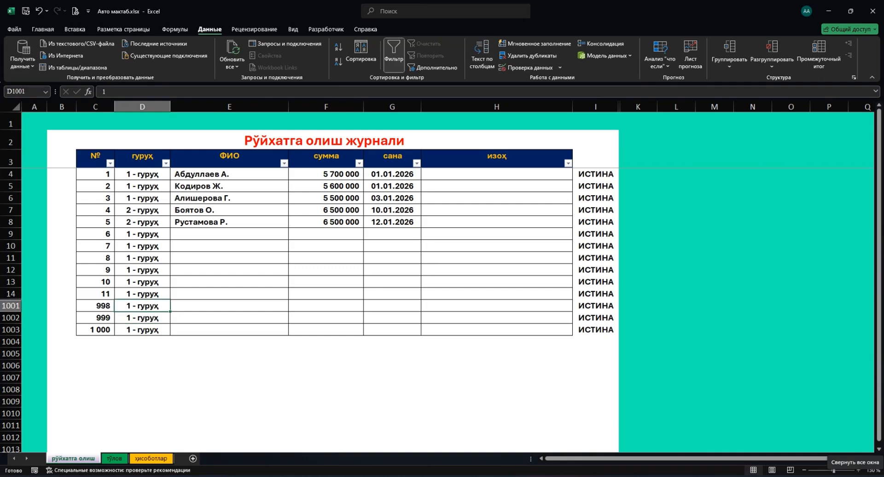
# Set D7 and D8 to 1 - гуруҳ, then select the group column from D4 to D1003.
pyautogui.press('Up')
pyautogui.press('Up')
pyautogui.press('Up')
pyautogui.press('Up')
pyautogui.write('1')
pyautogui.press('Return')
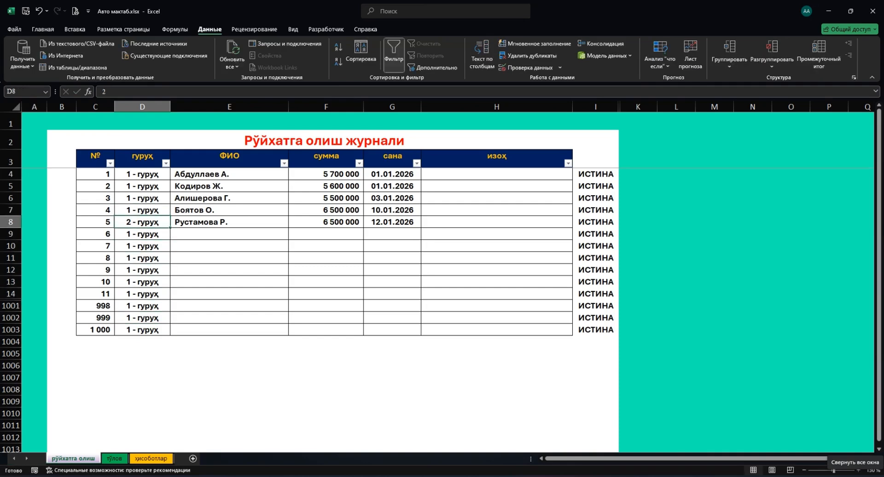
pyautogui.write('1')
pyautogui.press('Return')
pyautogui.press('Up')
pyautogui.press('Up')
pyautogui.press('Up')
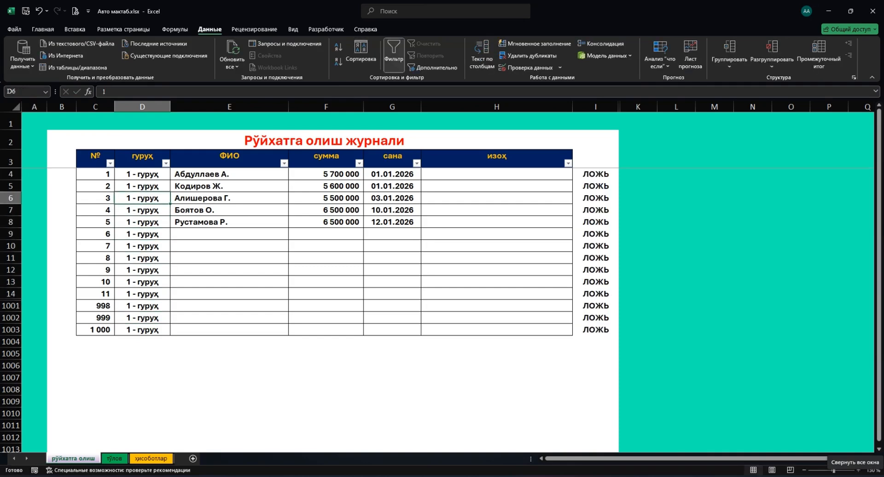
pyautogui.press('Up')
pyautogui.press('Up')
pyautogui.hotkey('ctrl', 'shift', 'Down')
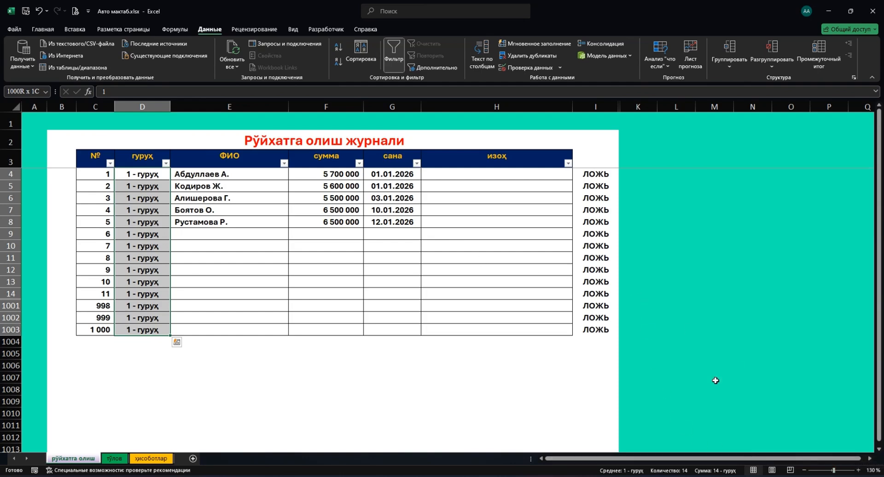
# Lower the I4 check limit from 13 to 12 and copy it down column I.
pyautogui.doubleClick(607, 176)
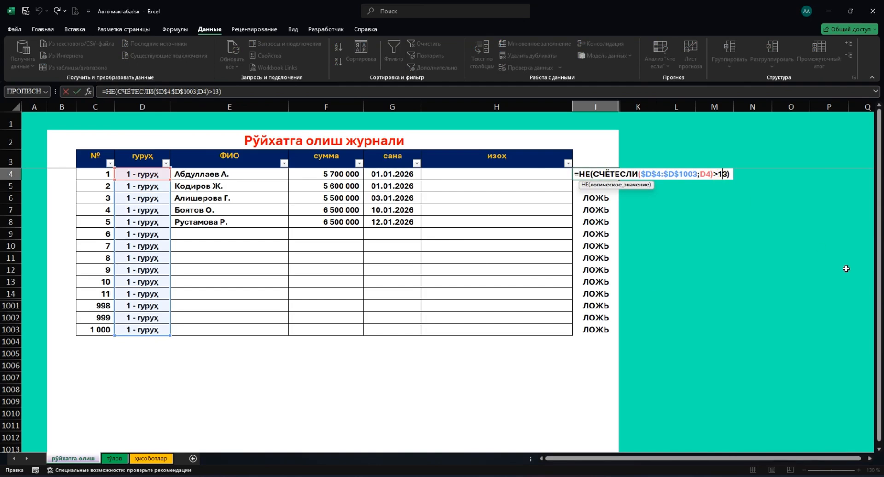
pyautogui.press('BackSpace')
pyautogui.write('2')
pyautogui.press('Return')
pyautogui.press('Up')
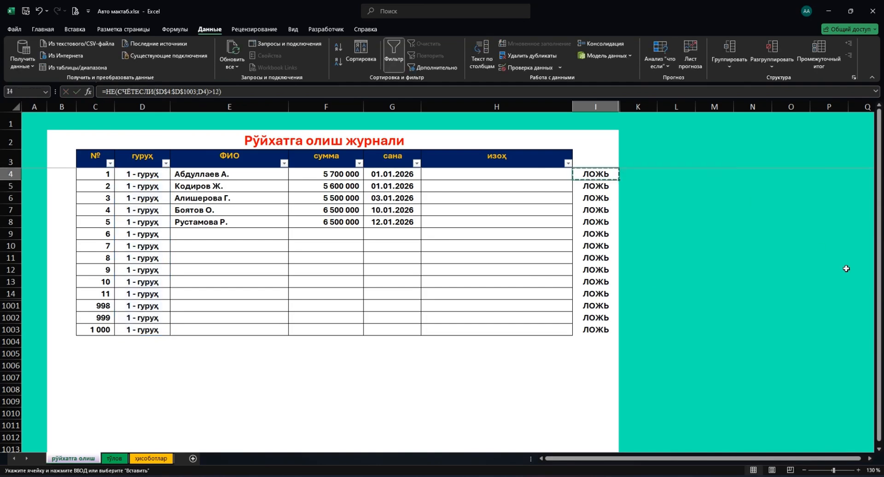
pyautogui.hotkey('ctrl', 'shift', 'Down')
pyautogui.hotkey('ctrl', 'shift', 'Up')
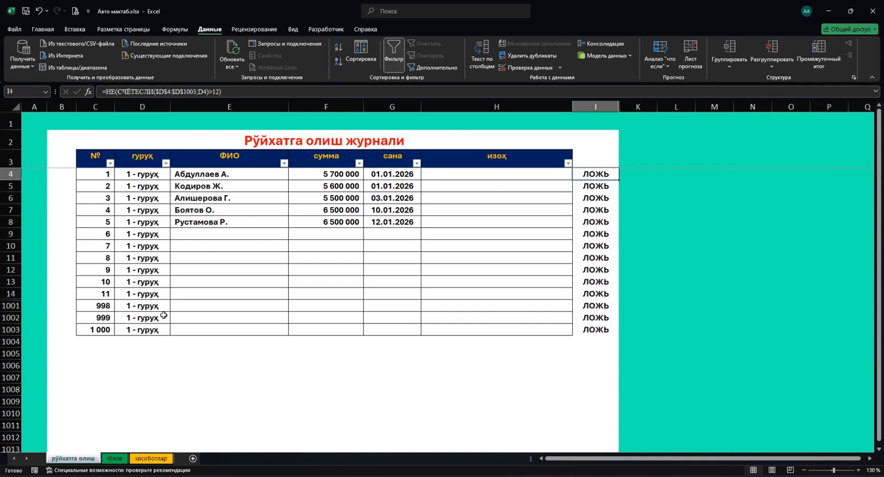
# Clear the group entries in D1003 and D1002, then select the group column up to D4.
pyautogui.click(160, 331)
pyautogui.press('Delete')
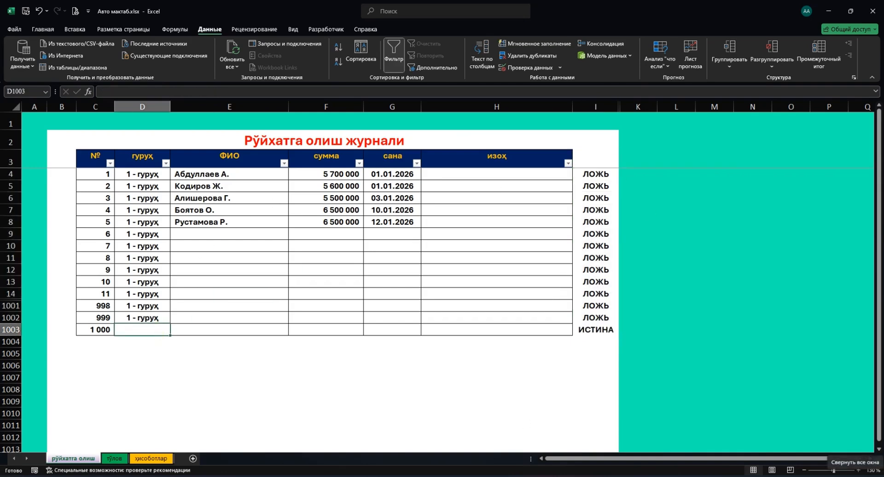
pyautogui.press('Up')
pyautogui.press('Delete')
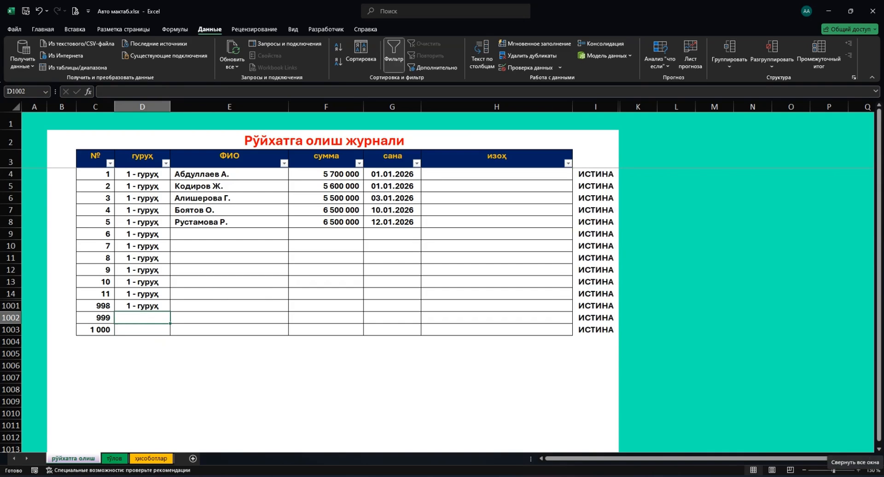
pyautogui.press('Up')
pyautogui.hotkey('ctrl', 'shift', 'Up')
pyautogui.hotkey('shift', 'Down')
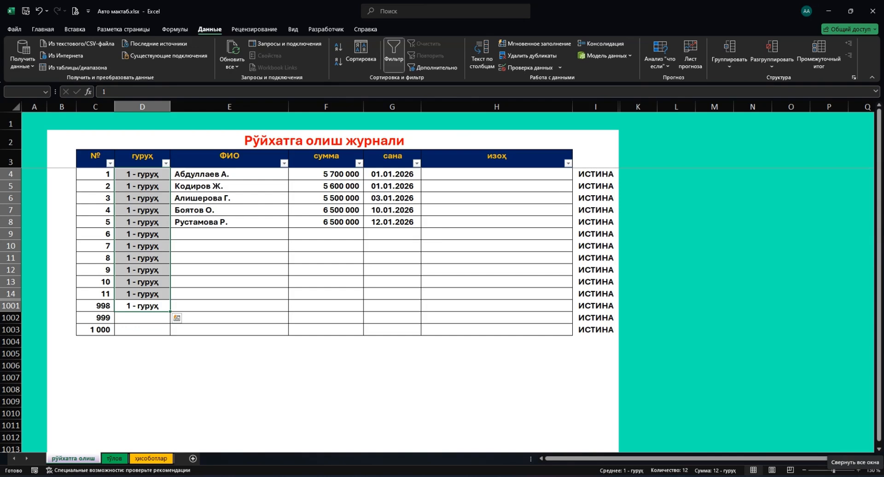
pyautogui.press('Down')
pyautogui.press('Down')
pyautogui.press('Up')
# Re-enter '1' as the group in row 1002.
pyautogui.write('1')
pyautogui.press('Return')
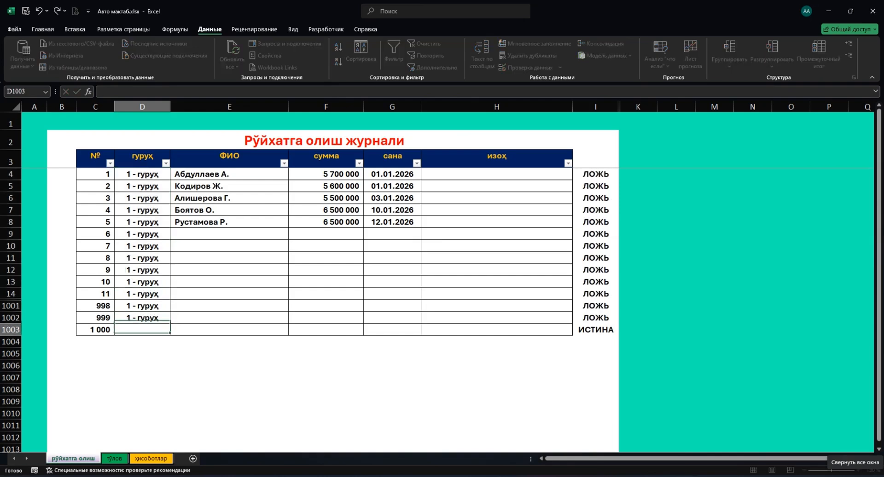
pyautogui.press('Up')
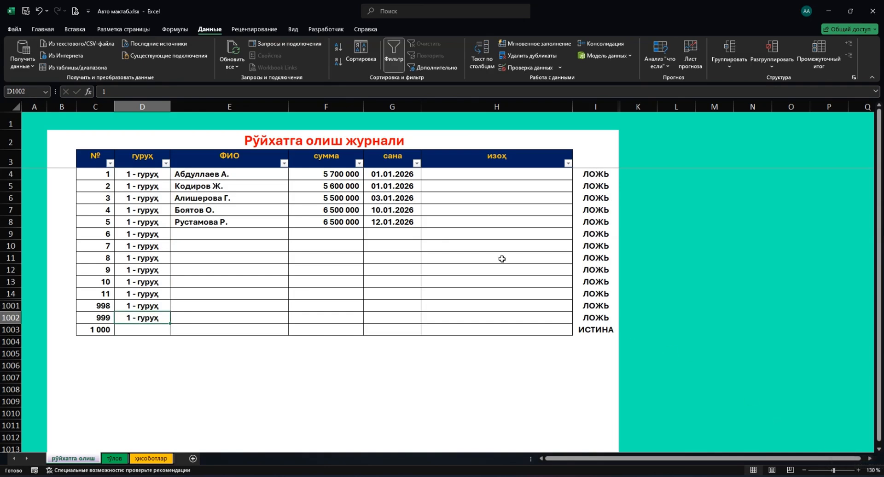
# Review the row-4 and row-5 check formulas in column I, then select D4:D1003.
pyautogui.click(135, 175)
pyautogui.moveTo(136, 176); pyautogui.dragTo(578, 176)
pyautogui.click(590, 190)
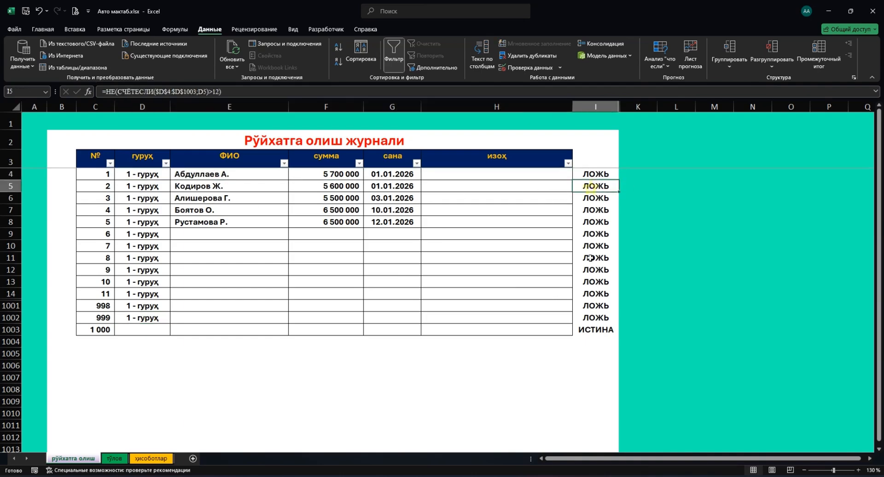
pyautogui.click(582, 177)
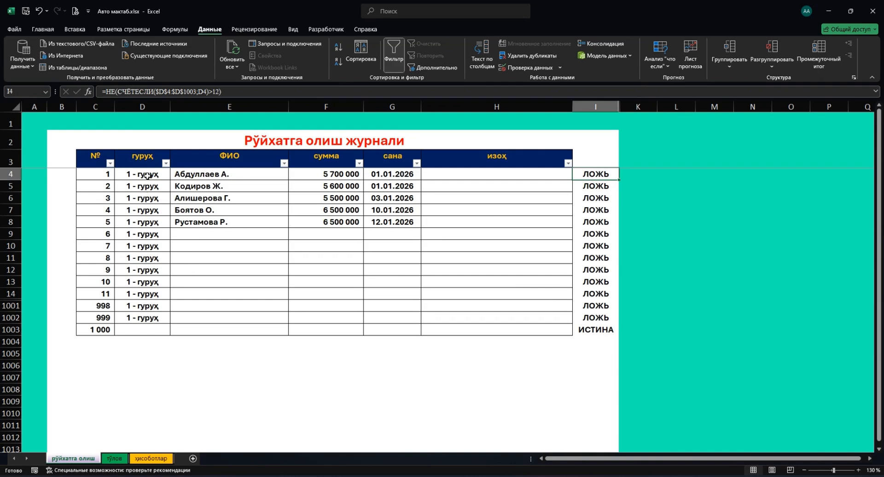
pyautogui.moveTo(146, 175); pyautogui.dragTo(139, 329)
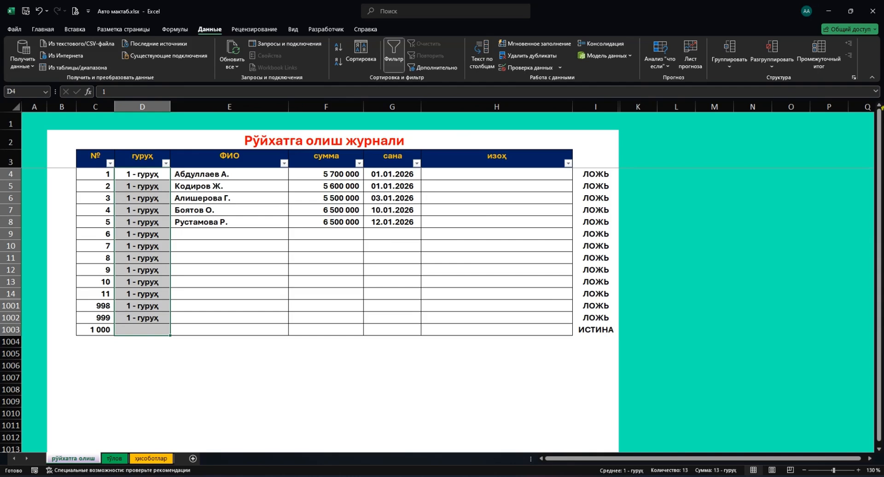
# Take the NOT(COUNTIF>12) formula text from I4 and reselect group cells D4:D1003.
pyautogui.click(592, 174)
pyautogui.click(264, 90)
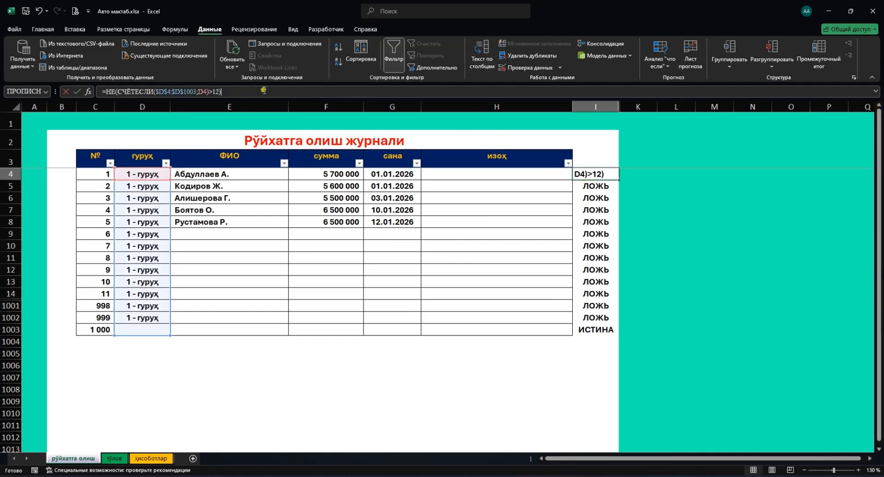
pyautogui.hotkey('ctrl', 'a')
pyautogui.press('Escape')
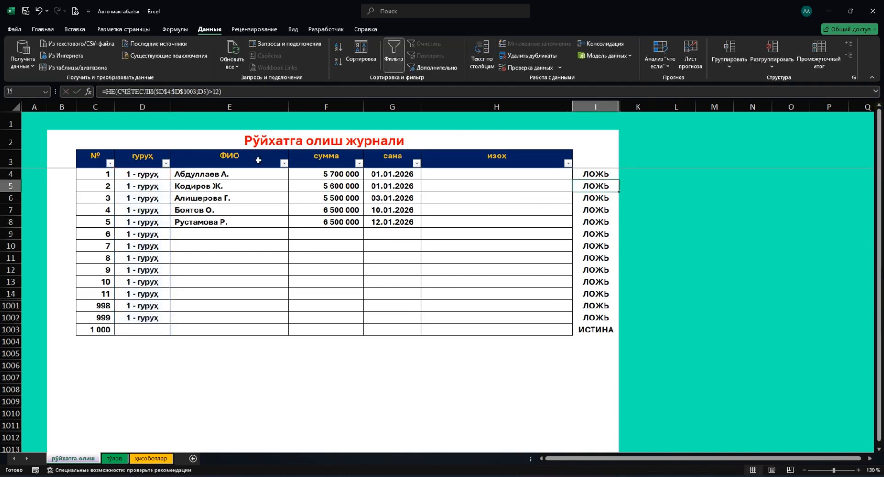
pyautogui.moveTo(139, 175); pyautogui.dragTo(143, 329)
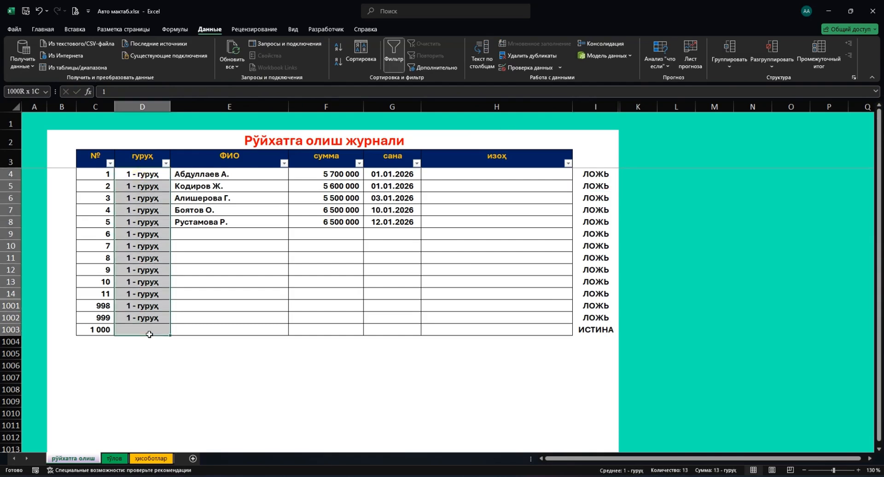
# Give D4:D1003 a custom validation rule =НЕ(СЧЕТЕСЛИ($D$4:$D$1003;D4)>12) with the Stop error style.
pyautogui.click(527, 69)
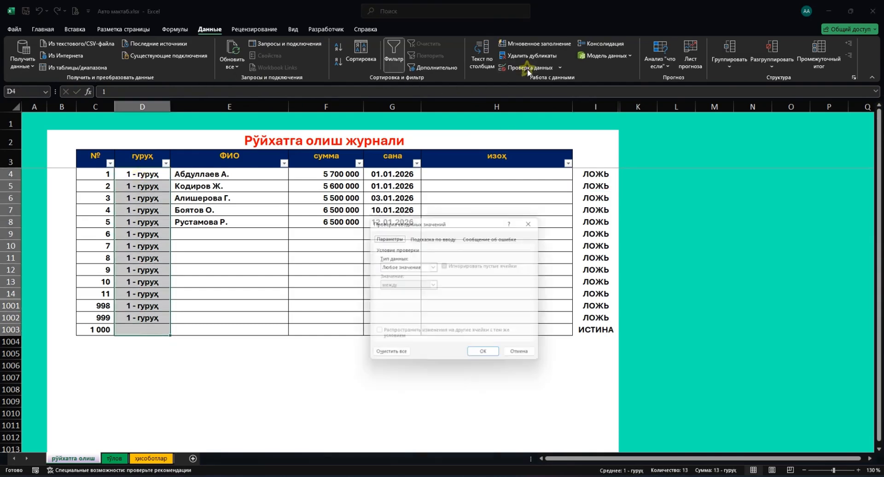
pyautogui.click(433, 266)
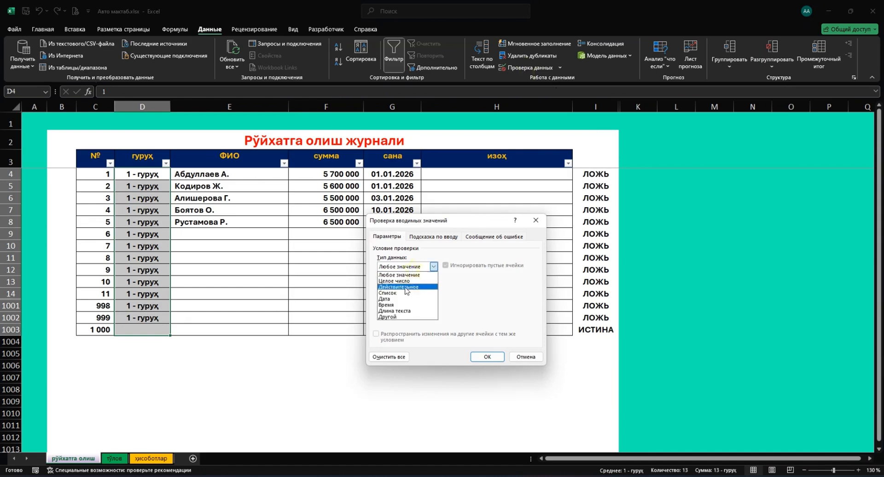
pyautogui.click(388, 317)
pyautogui.click(397, 305)
pyautogui.write('=НЕ(СЧЕТЕСЛИ($D$4:$D$1003;D4)>12)')
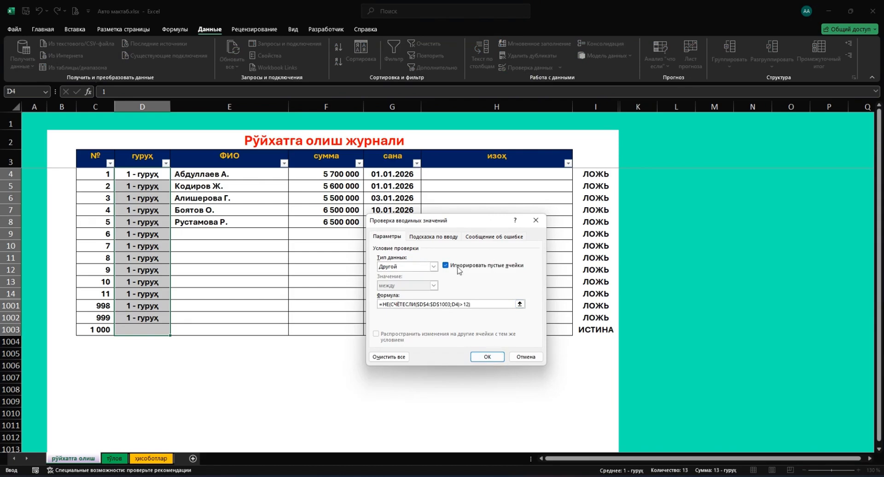
pyautogui.click(483, 238)
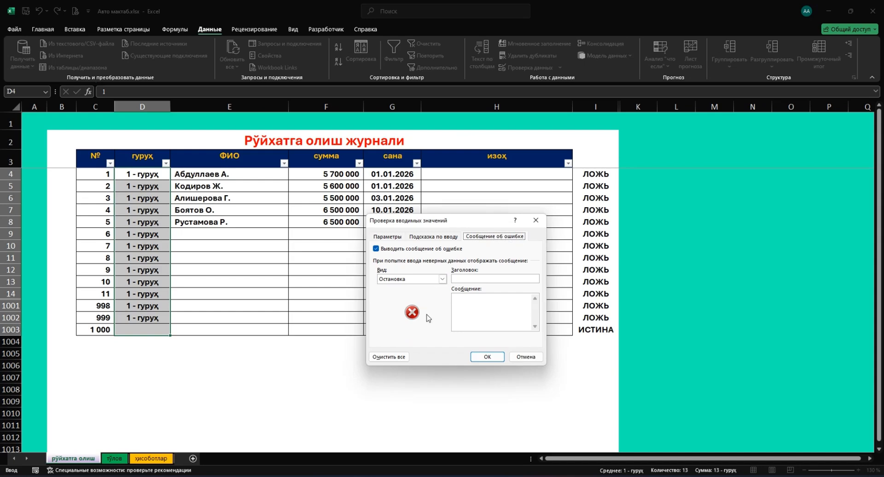
pyautogui.click(392, 279)
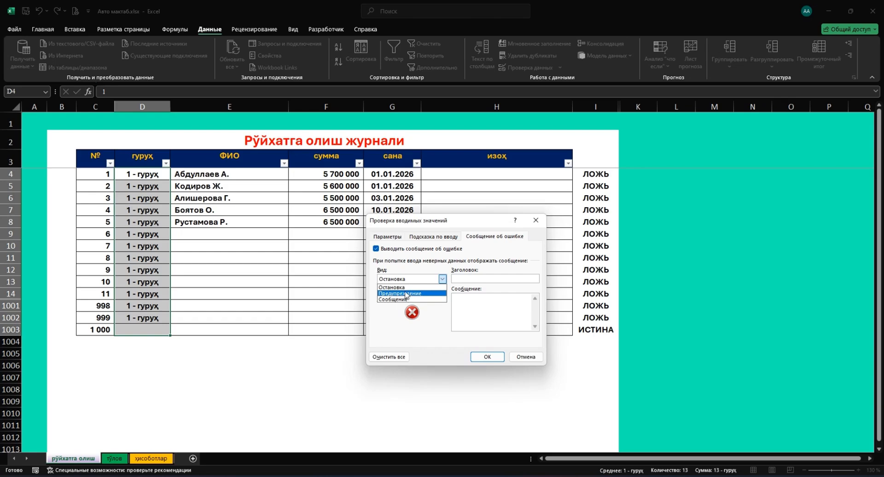
pyautogui.click(416, 280)
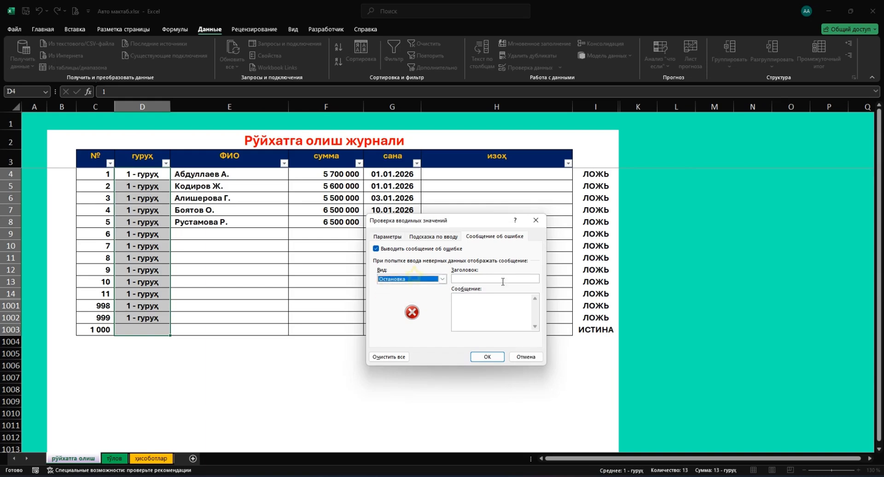
pyautogui.click(492, 355)
pyautogui.click(148, 232)
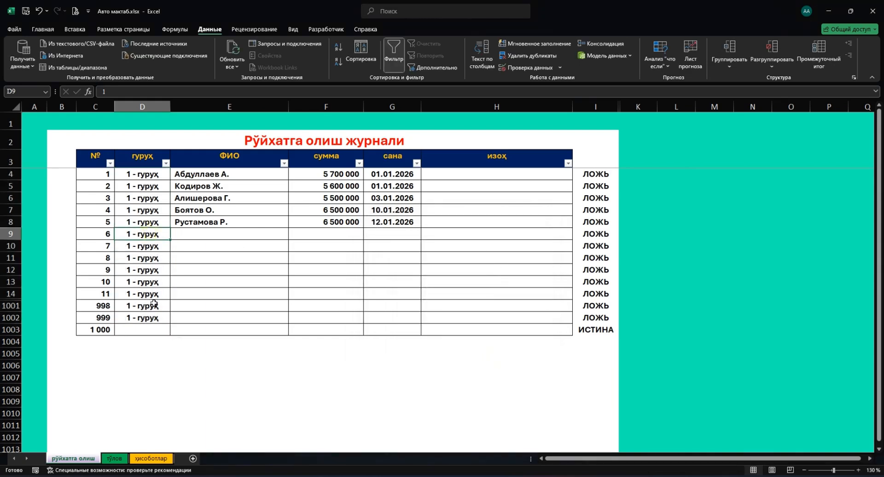
# Clear the surplus group entries in D14:D1002.
pyautogui.moveTo(153, 235); pyautogui.dragTo(159, 315)
pyautogui.press('Delete')
pyautogui.press('Up')
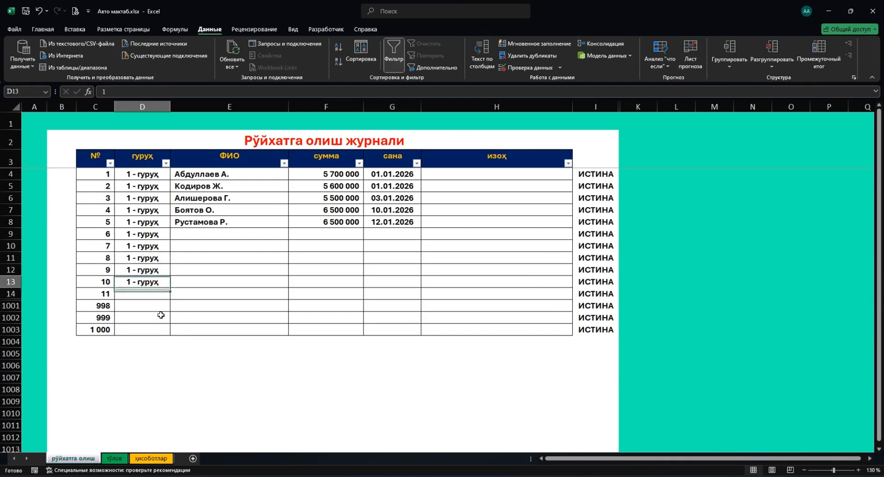
pyautogui.press('Down')
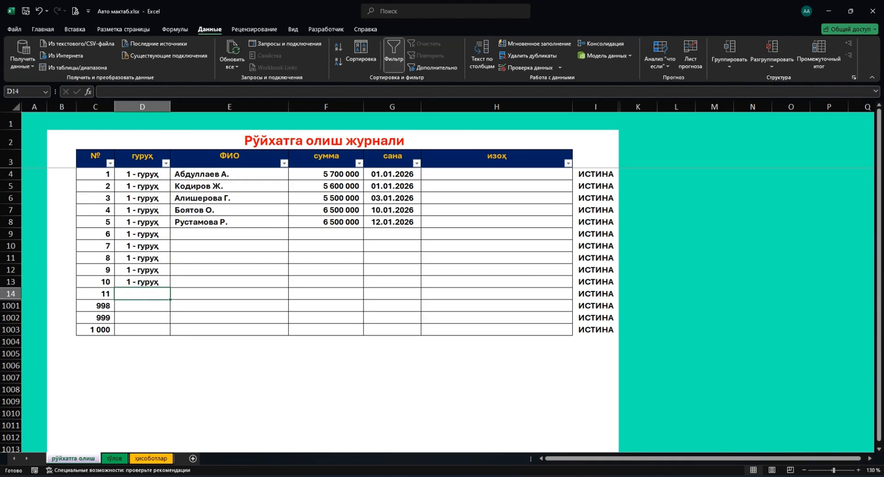
# Enter 1 in D14 and D1001, then confirm a thirteenth 1 in D1002 is rejected.
pyautogui.write('1')
pyautogui.press('Return')
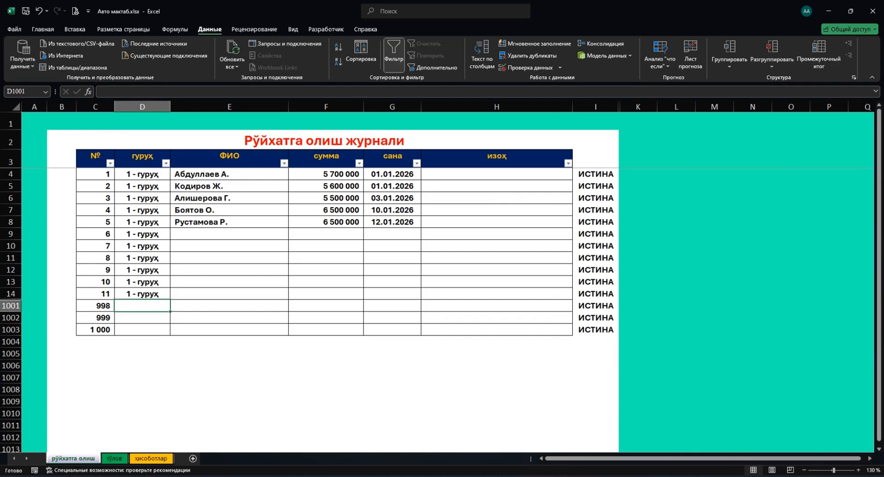
pyautogui.write('1')
pyautogui.press('Return')
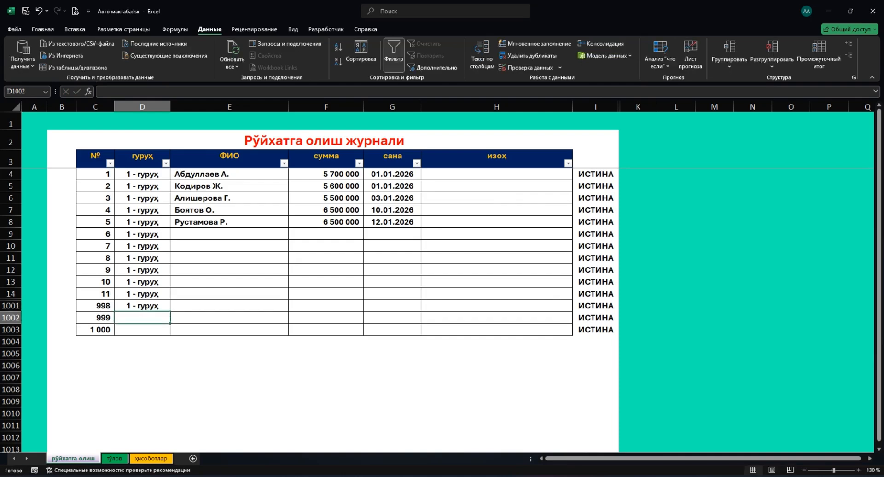
pyautogui.write('1')
pyautogui.press('Return')
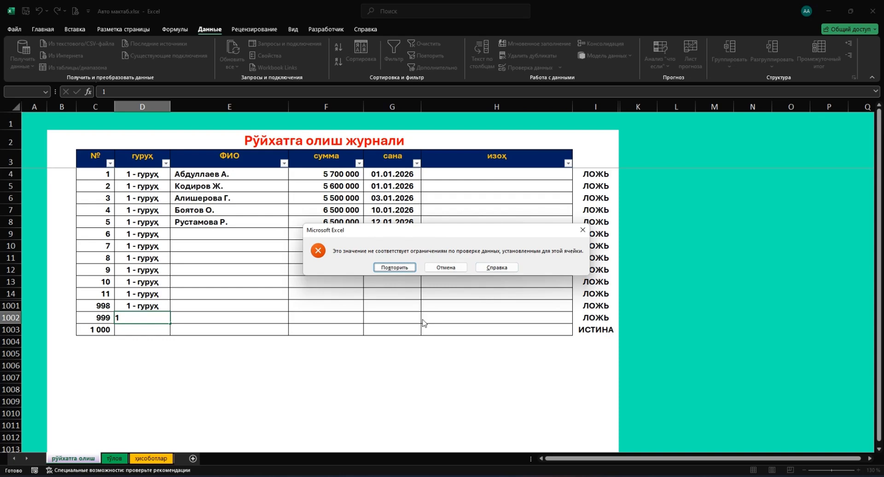
pyautogui.click(445, 268)
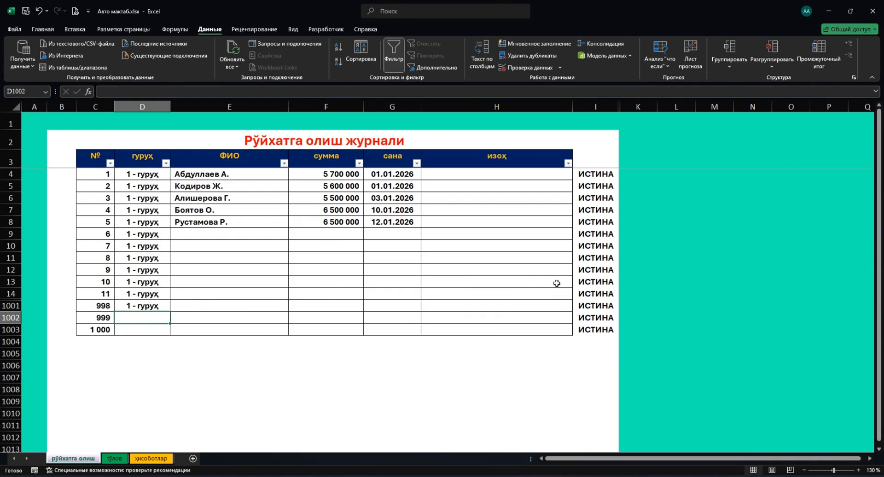
# Clear check column I4:I1004 and confirm a 1 typed in D1002 is still refused.
pyautogui.moveTo(595, 178); pyautogui.dragTo(593, 338)
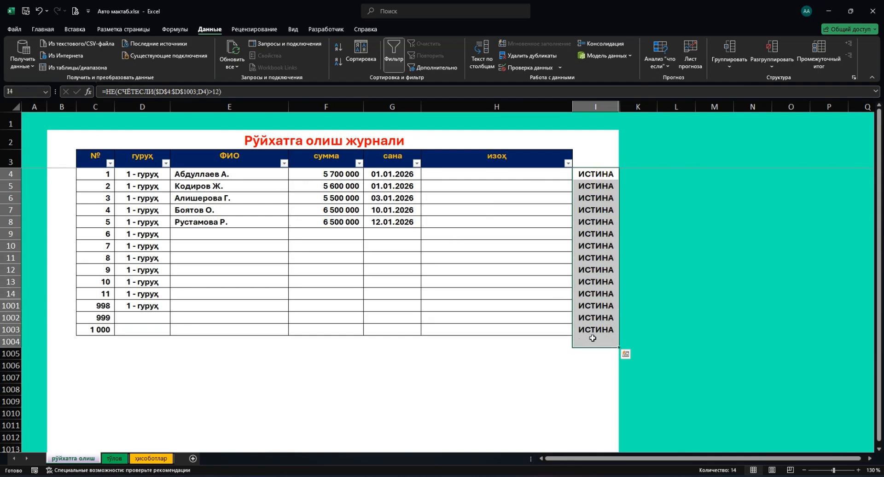
pyautogui.press('Delete')
pyautogui.click(148, 320)
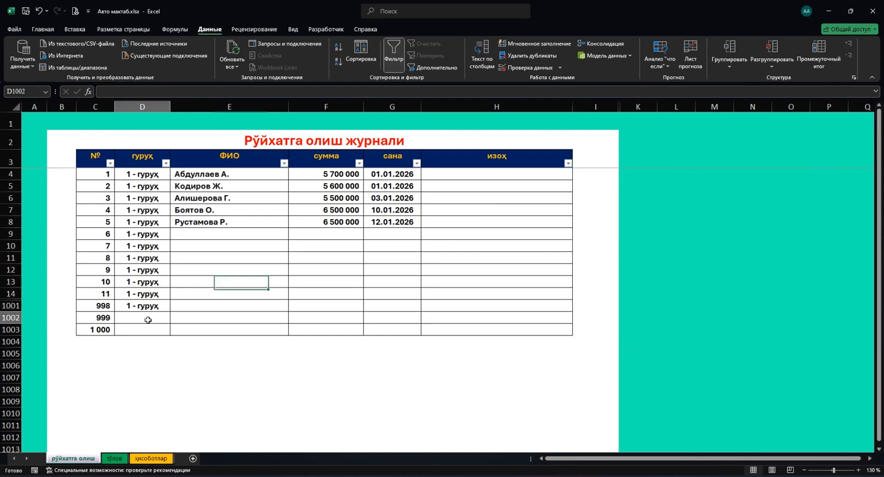
pyautogui.write('1')
pyautogui.press('Return')
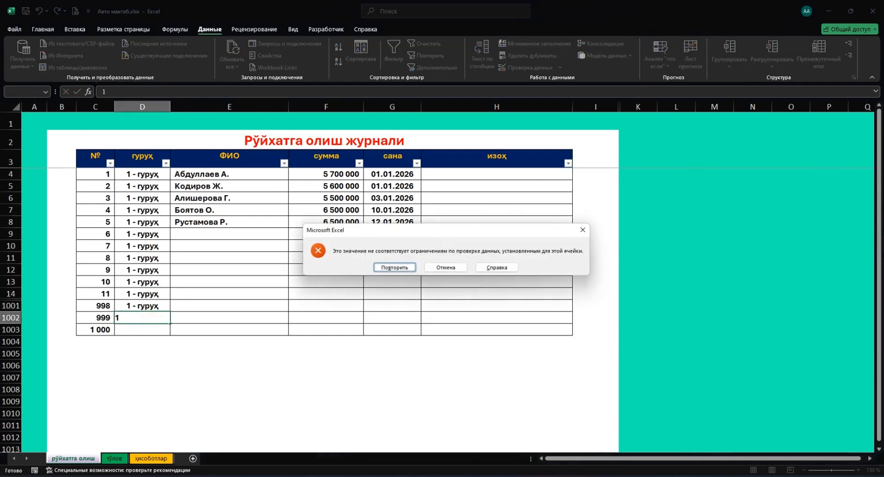
pyautogui.press('Escape')
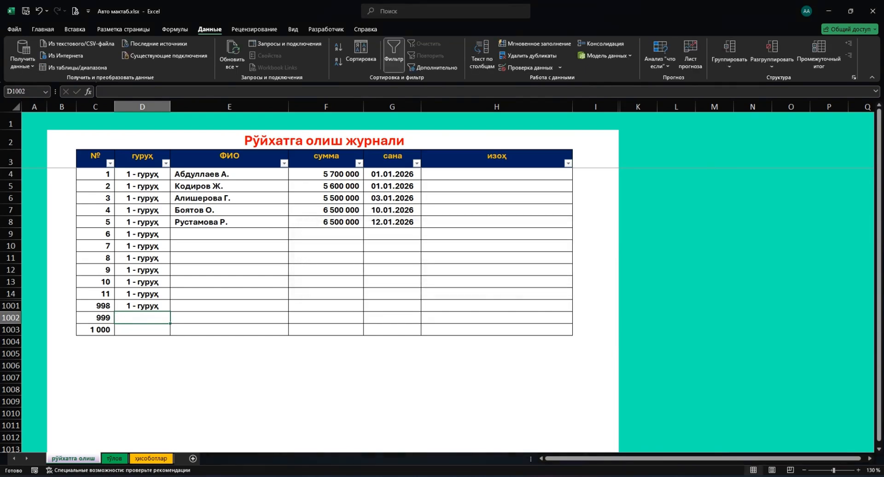
pyautogui.press('Up')
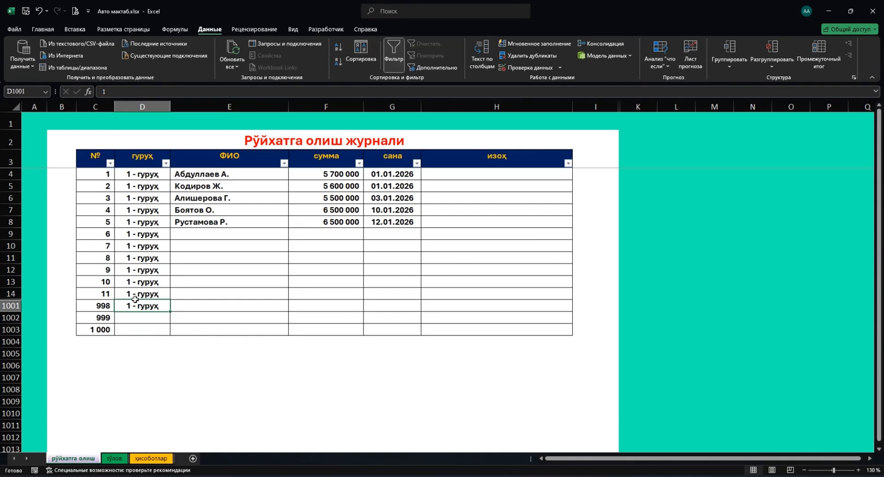
pyautogui.click(148, 177)
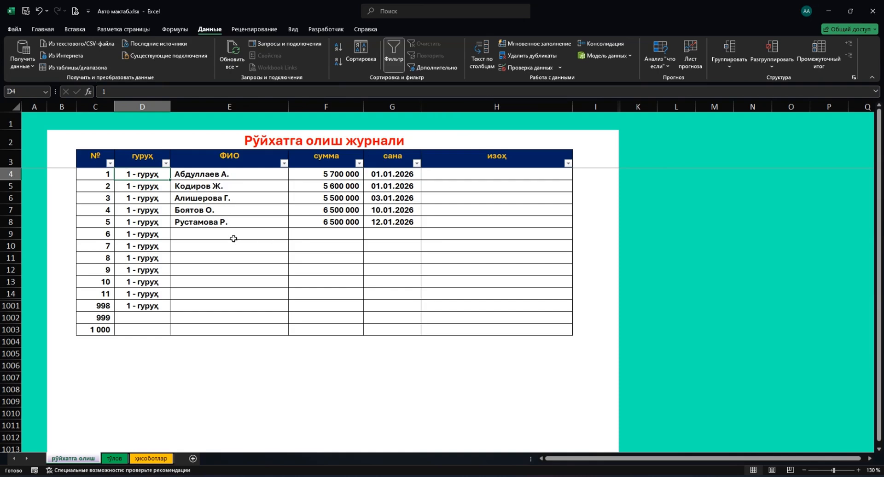
pyautogui.click(512, 68)
pyautogui.click(386, 237)
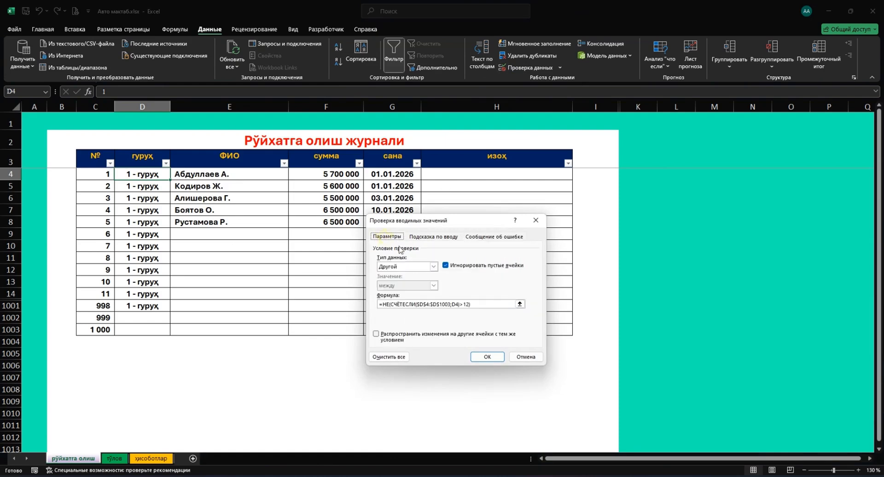
pyautogui.click(466, 303)
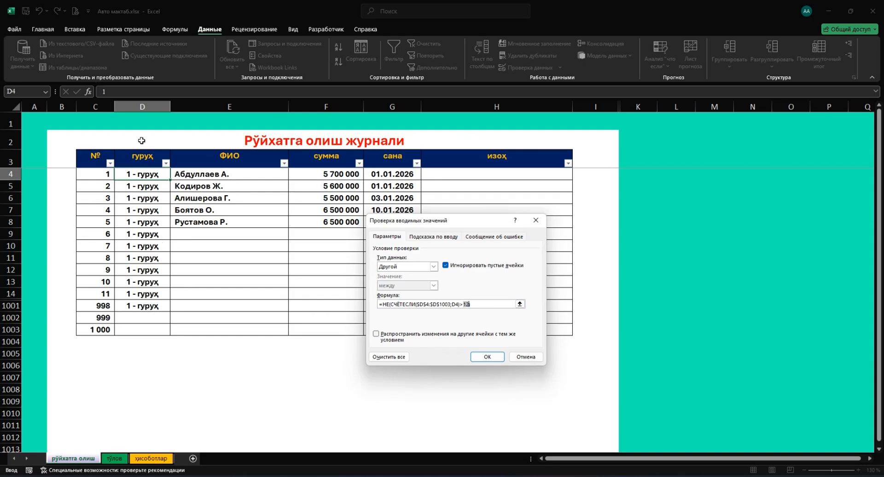
pyautogui.write(')')
pyautogui.click(487, 357)
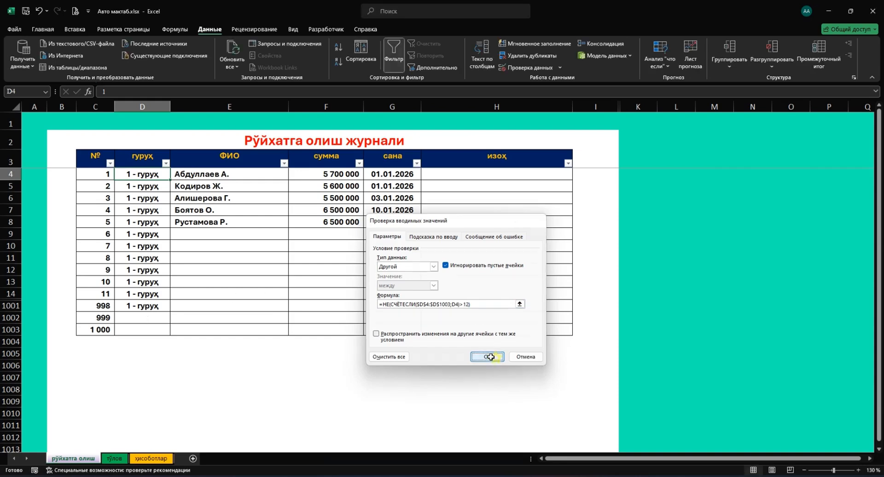
pyautogui.click(136, 209)
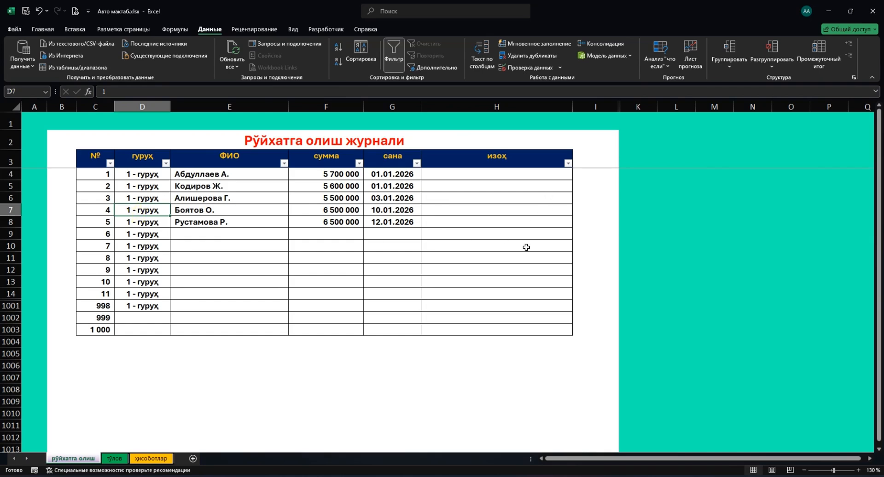